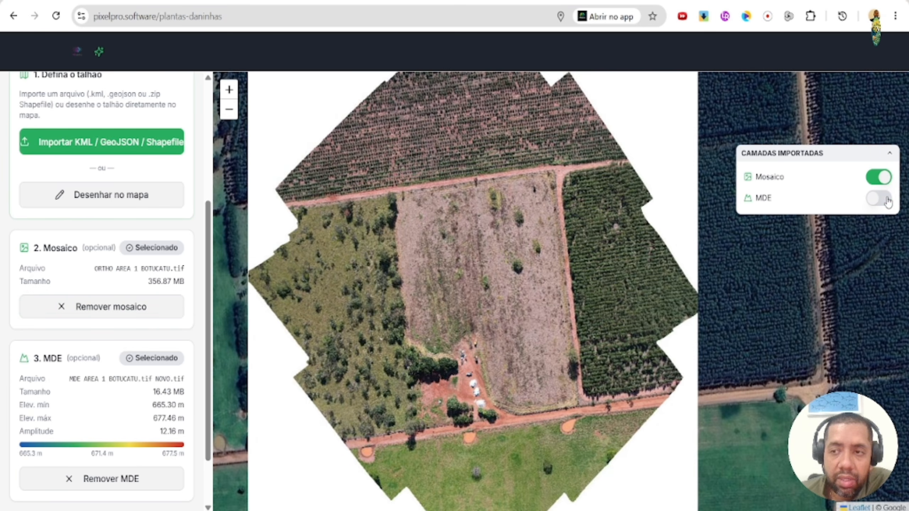
- Draw the field boundary on the map by tracing the central bare plot in the mosaic and closing the polygon
left_click(888, 202)
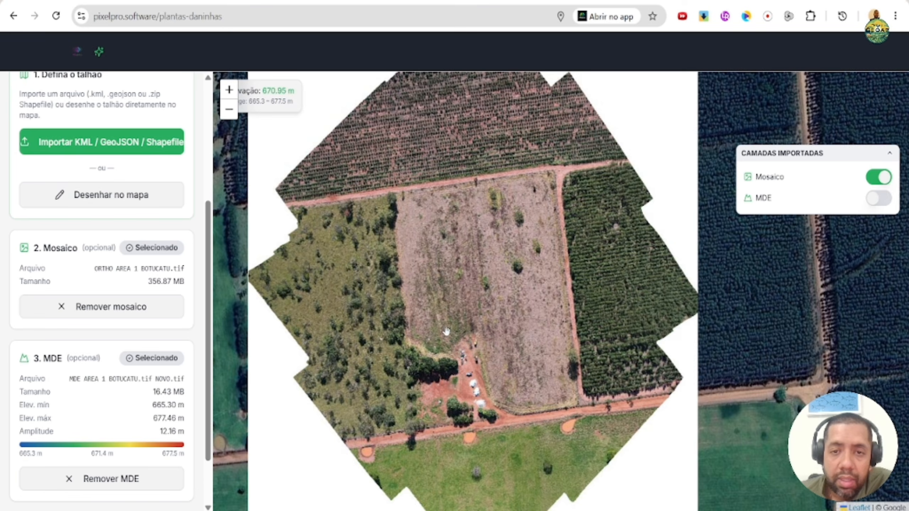
left_click_drag(565, 294, 533, 309)
scroll(484, 306, "up", 1)
scroll(495, 301, "down", 1)
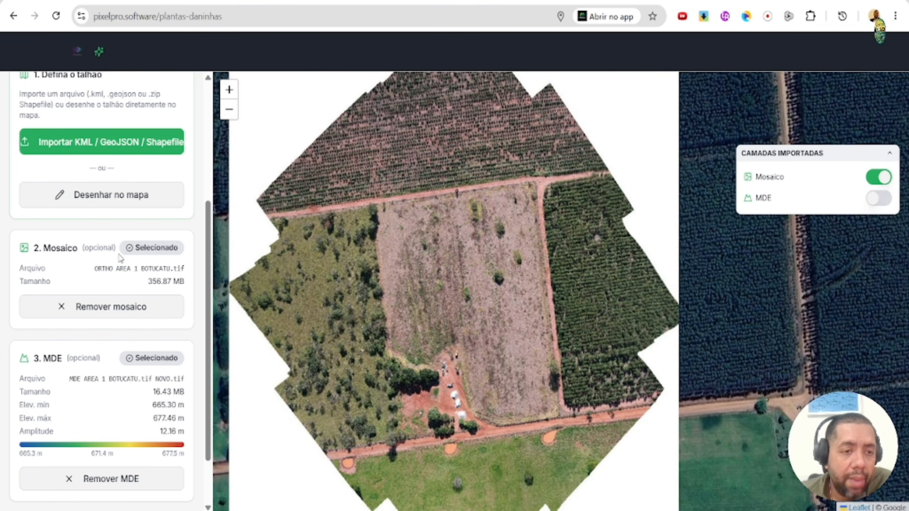
left_click(119, 206)
left_click(378, 208)
left_click(390, 340)
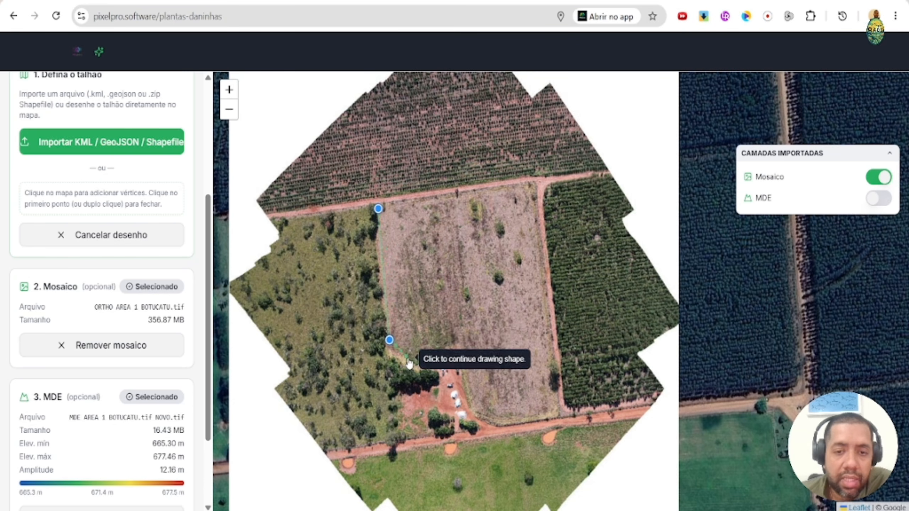
left_click(409, 358)
left_click(425, 354)
left_click(460, 340)
left_click(472, 393)
left_click(487, 415)
left_click(512, 418)
left_click(554, 411)
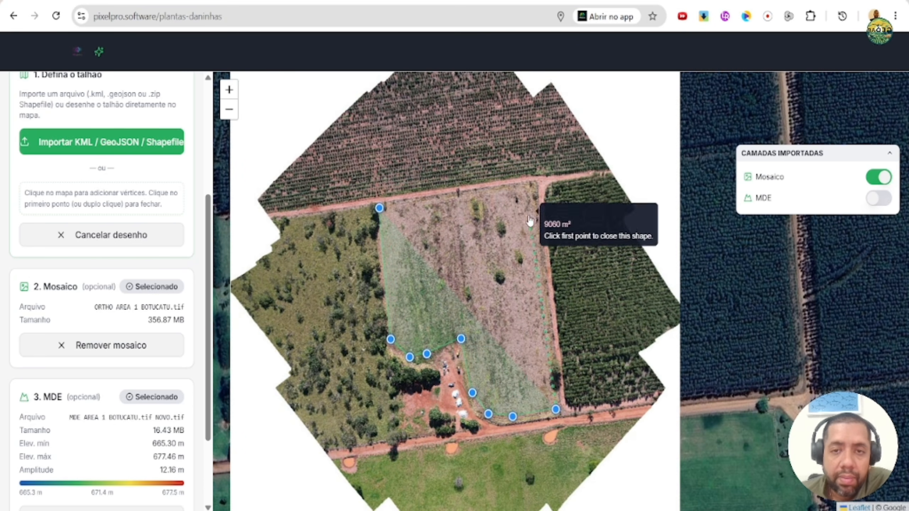
left_click(530, 182)
left_click(379, 208)
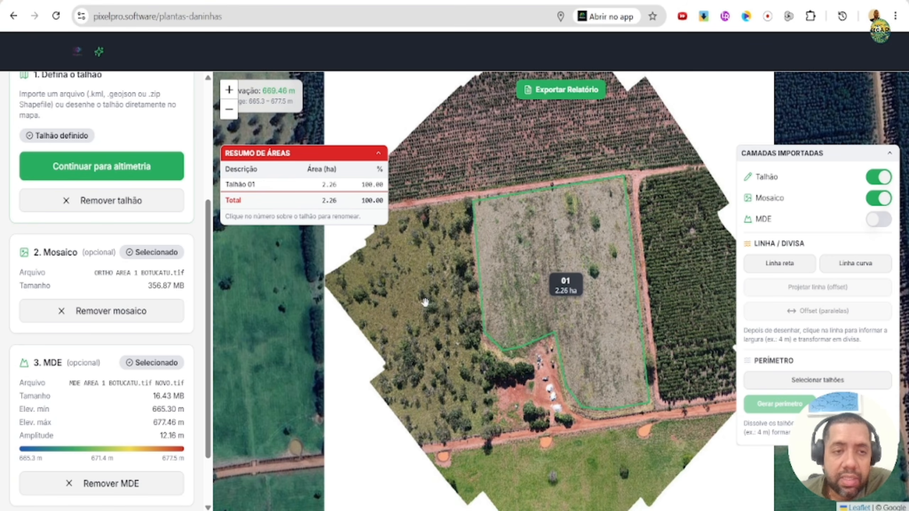
- Draw a straight line about 147 m long across the field, from the notch near the farmyard up to the northern edge
left_click_drag(209, 333, 202, 216)
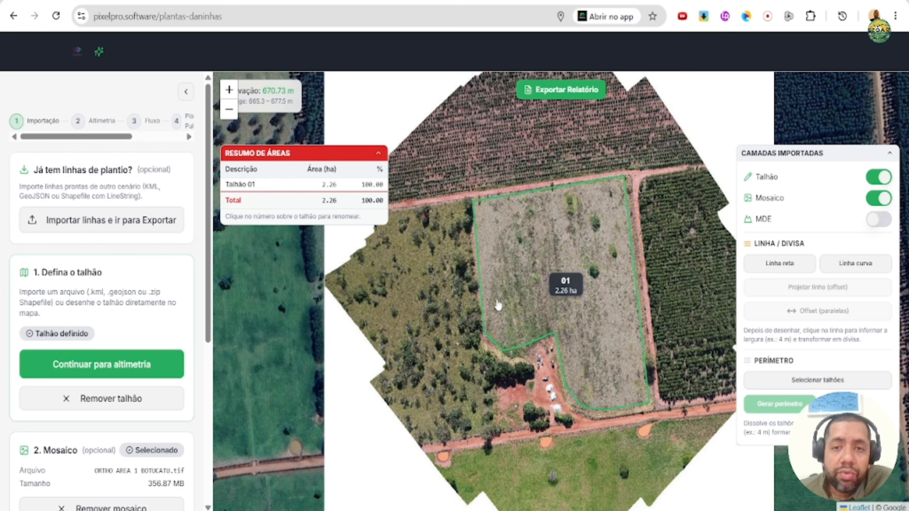
left_click(782, 265)
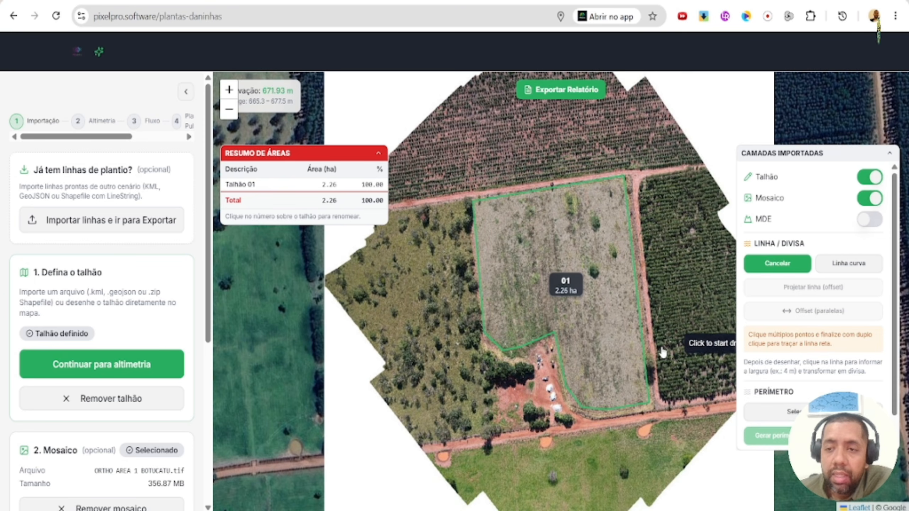
left_click(558, 349)
double_click(532, 181)
- Convert the straight line into a 4 m wide dividing track that cuts the field in two, and save the cut
left_click(533, 184)
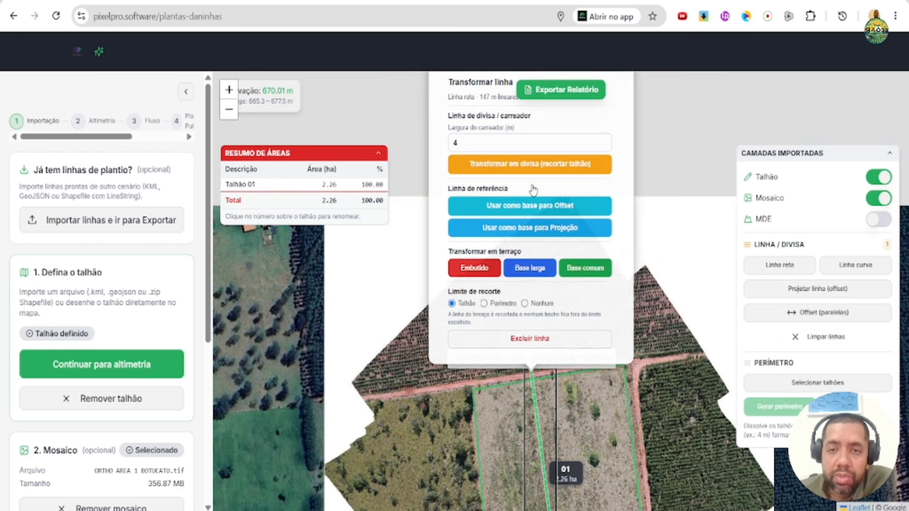
left_click(552, 180)
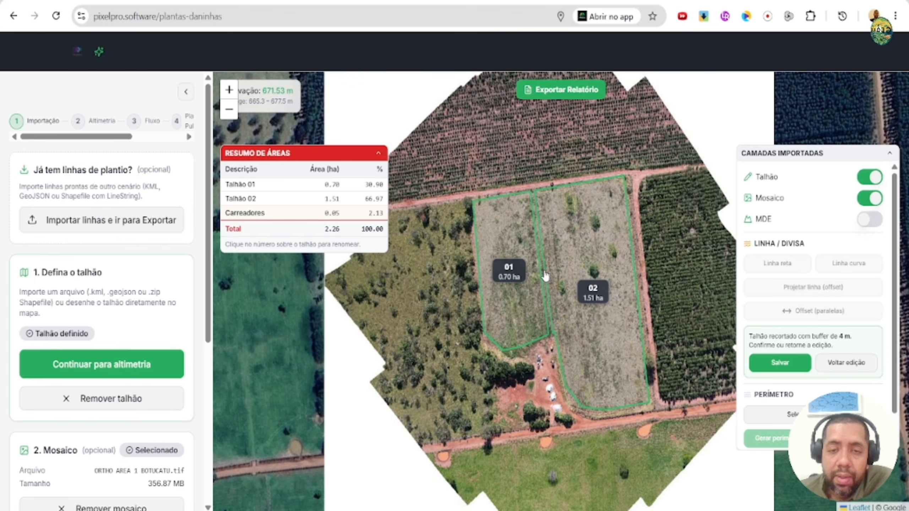
left_click(515, 275)
left_click(550, 133)
left_click(780, 364)
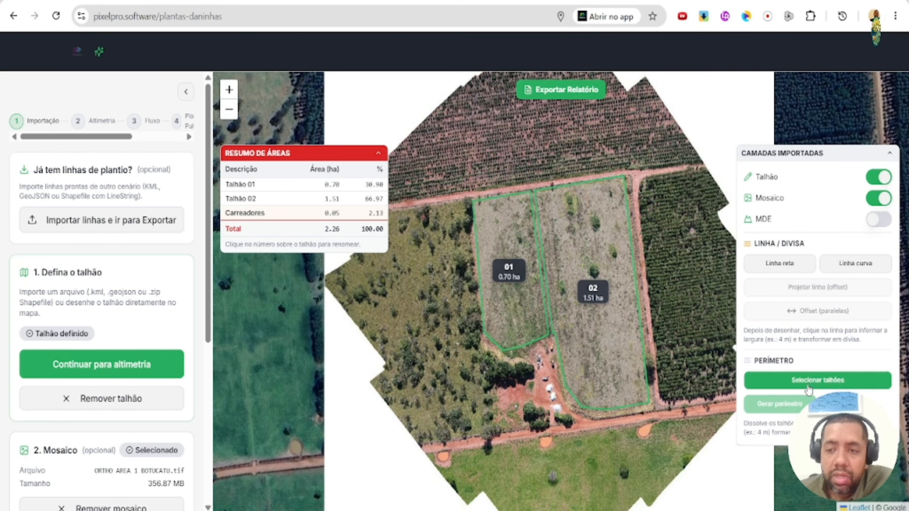
- Select plots 01 and 02 and generate a perimeter around them with a 4 m buffer
left_click(808, 386)
left_click(513, 273)
left_click(592, 292)
left_click(769, 435)
left_click(502, 136)
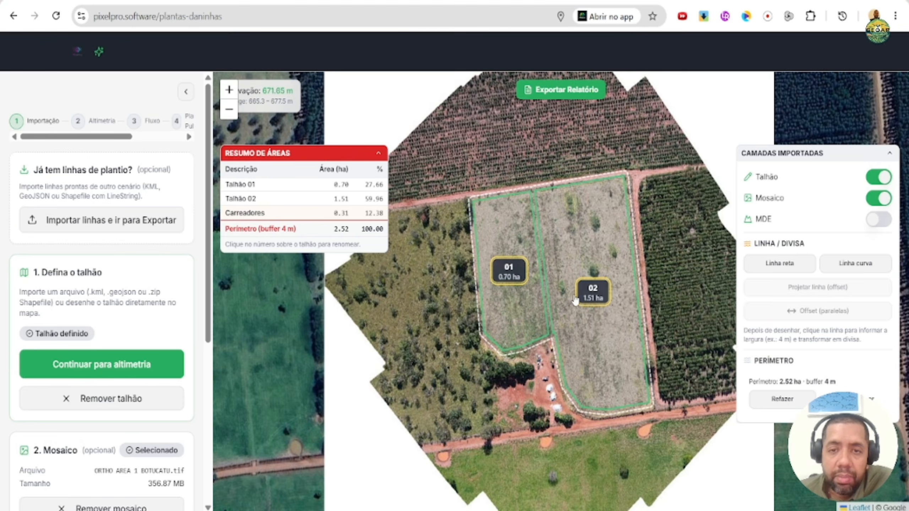
- Continue from the defined field to the altimetry stage
scroll(541, 303, "up", 1)
left_click_drag(600, 285, 552, 299)
scroll(551, 293, "down", 1)
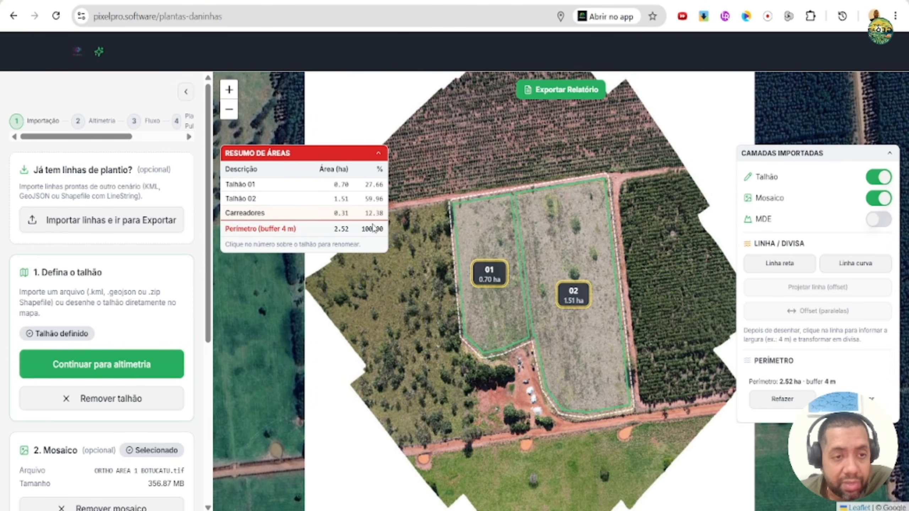
scroll(99, 291, "down", 6)
scroll(150, 322, "up", 5)
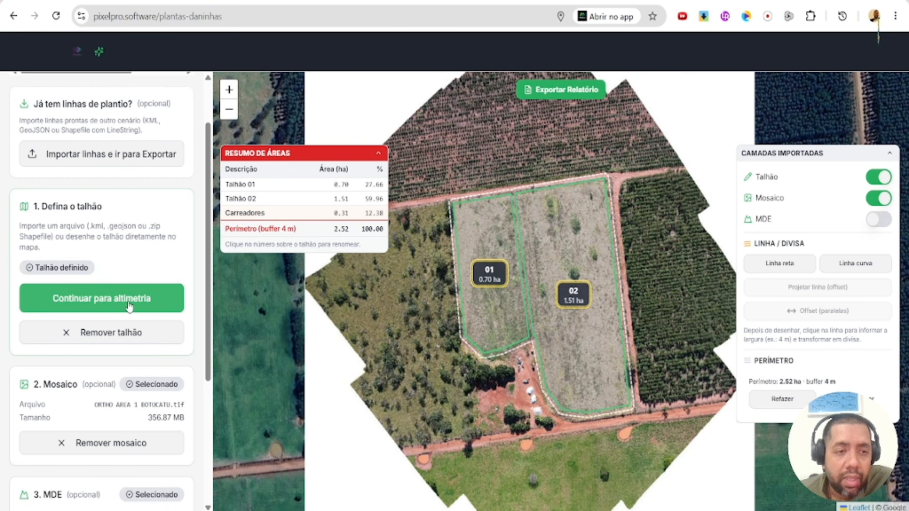
left_click(129, 306)
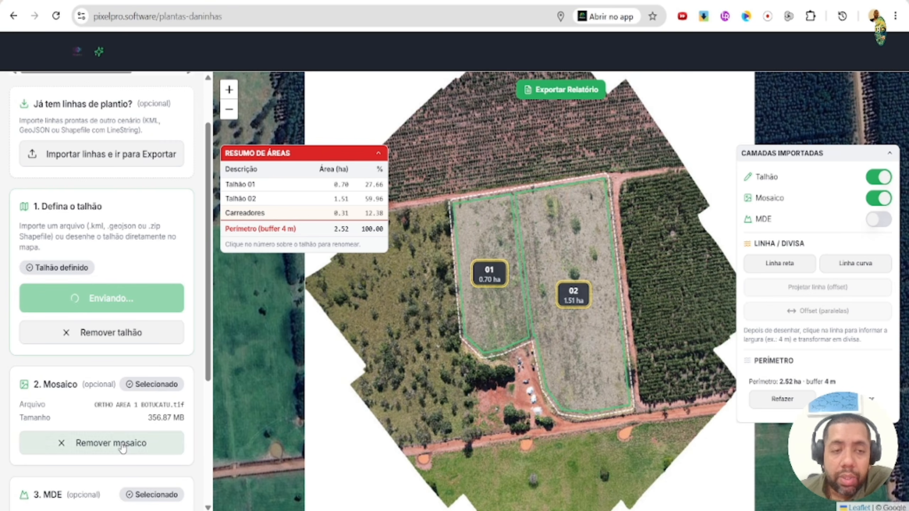
- Generate contour lines from the imported MDE with the spacing set to 1 m
left_click_drag(207, 243, 209, 257)
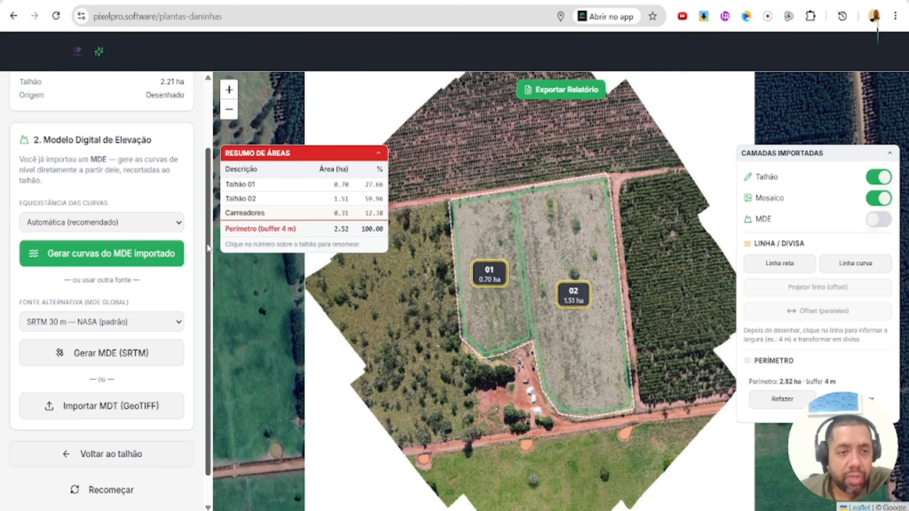
left_click(169, 224)
left_click(155, 273)
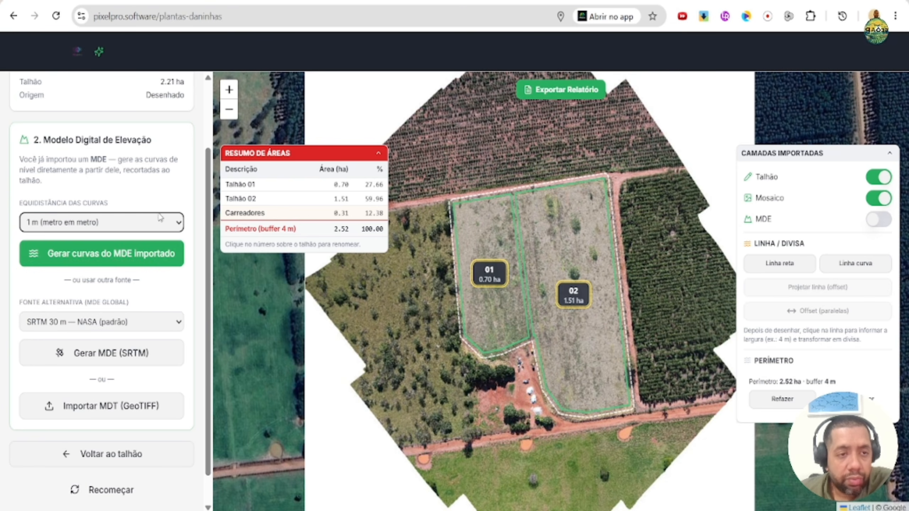
left_click(126, 254)
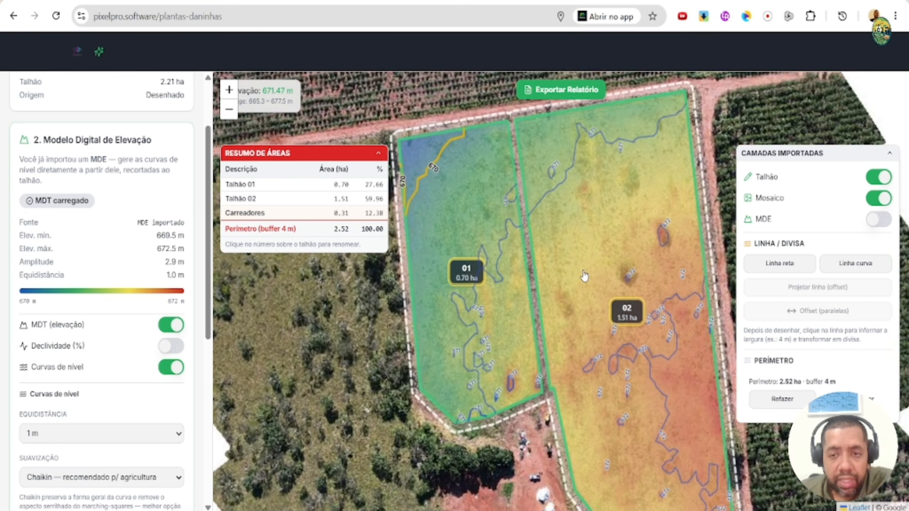
- Turn on the percentage slope layer and collapse both the area summary and the slope analysis tables
scroll(563, 246, "down", 1)
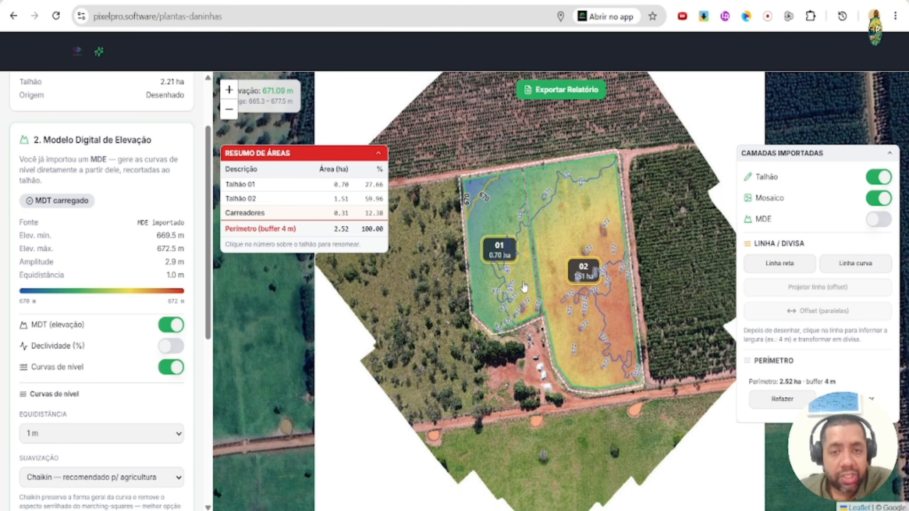
scroll(544, 263, "up", 1)
scroll(551, 233, "down", 1)
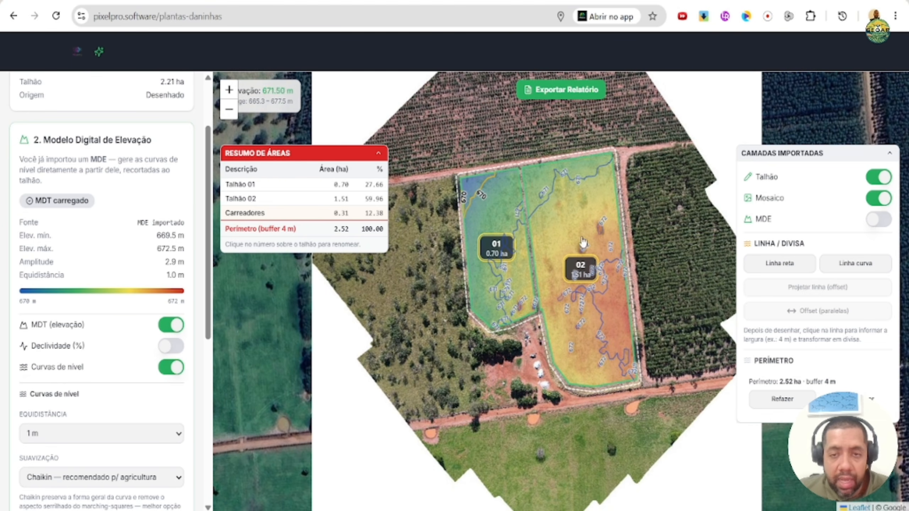
left_click(379, 153)
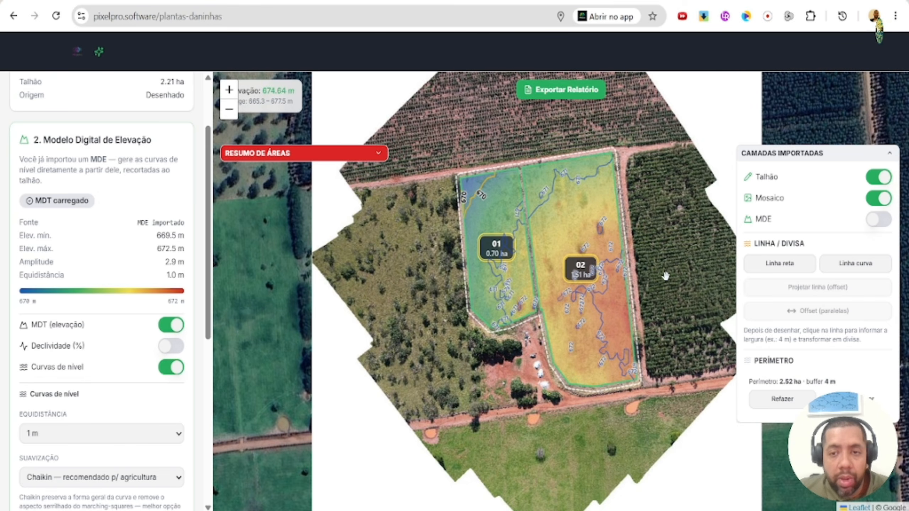
left_click_drag(665, 275, 621, 301)
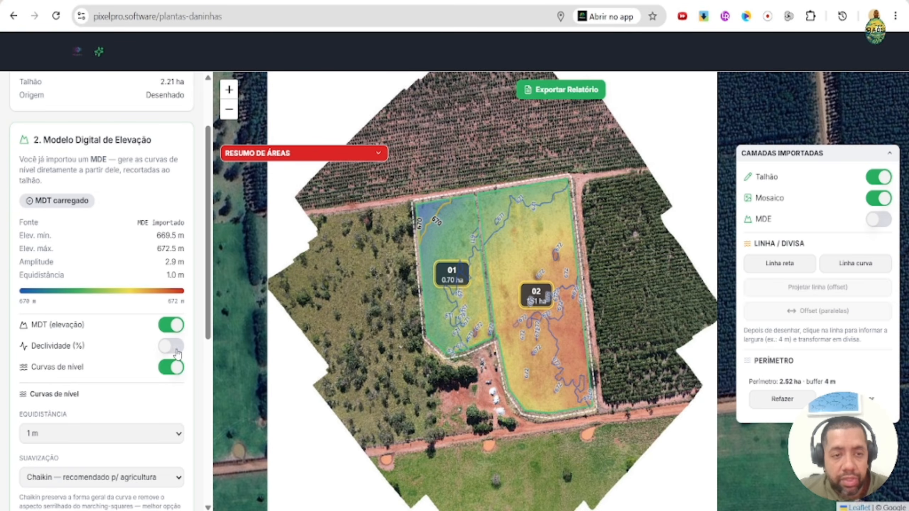
left_click(175, 348)
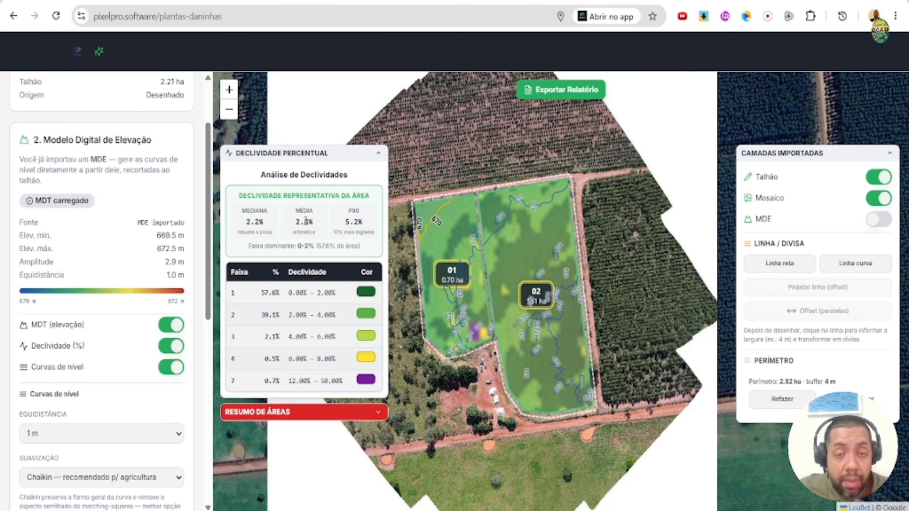
left_click(378, 153)
- Draw a topographic profile line about 0.27 km long from the field's northwest corner to its southeast corner and save it as "Perfil"
scroll(146, 232, "down", 10)
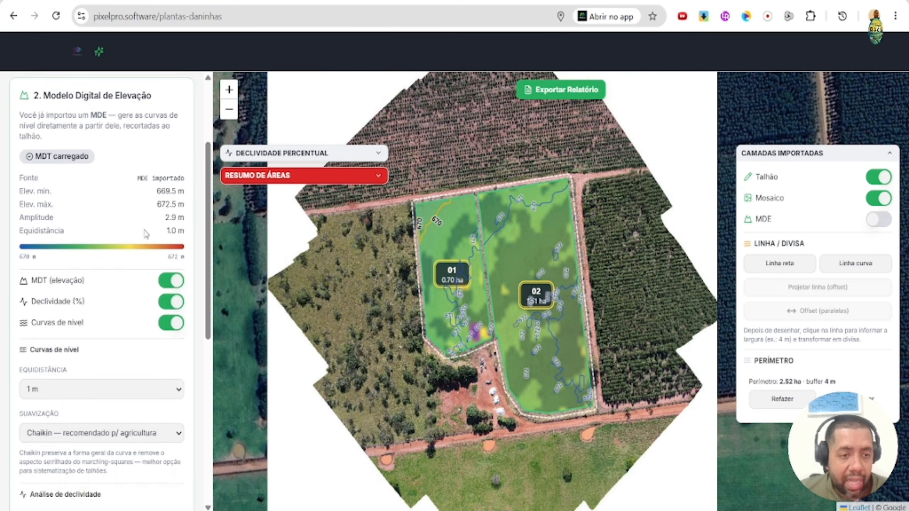
left_click(150, 335)
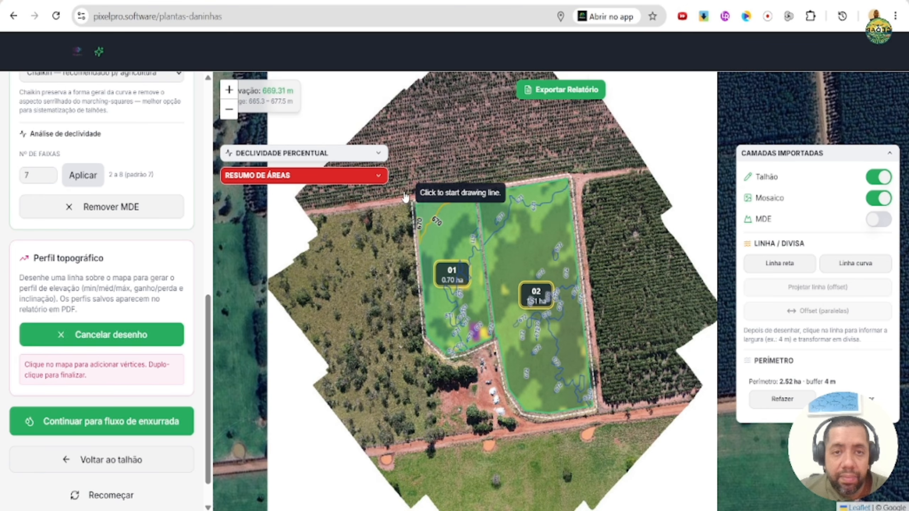
left_click(411, 201)
double_click(606, 423)
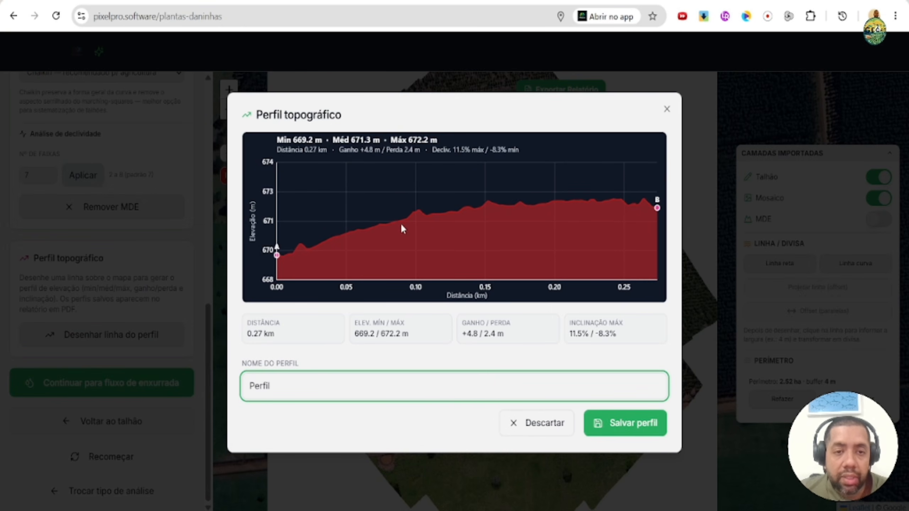
left_click(664, 437)
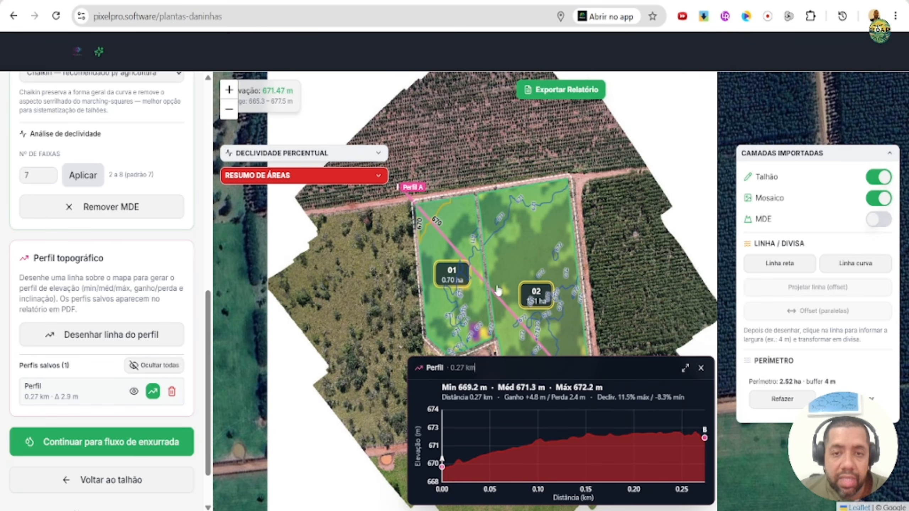
- Close the elevation profile chart and hide all saved profiles on the map
scroll(497, 290, "up", 1)
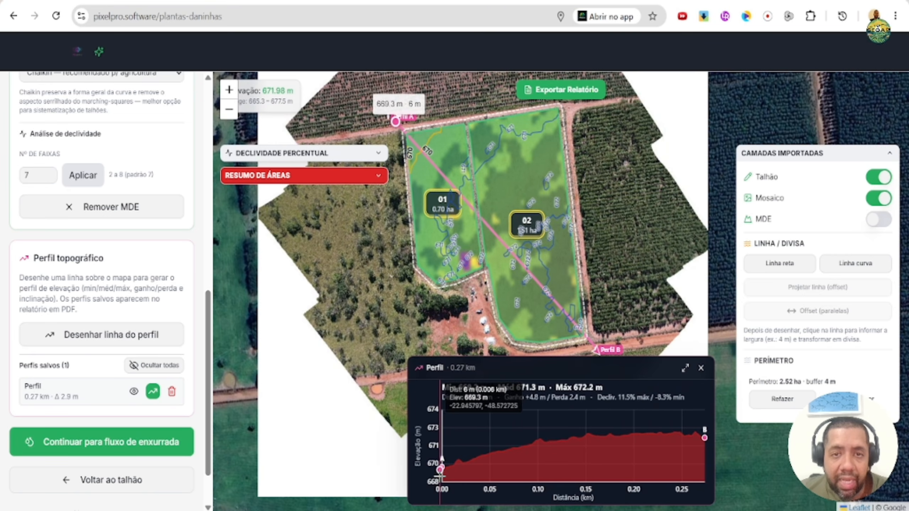
left_click(701, 368)
left_click(154, 365)
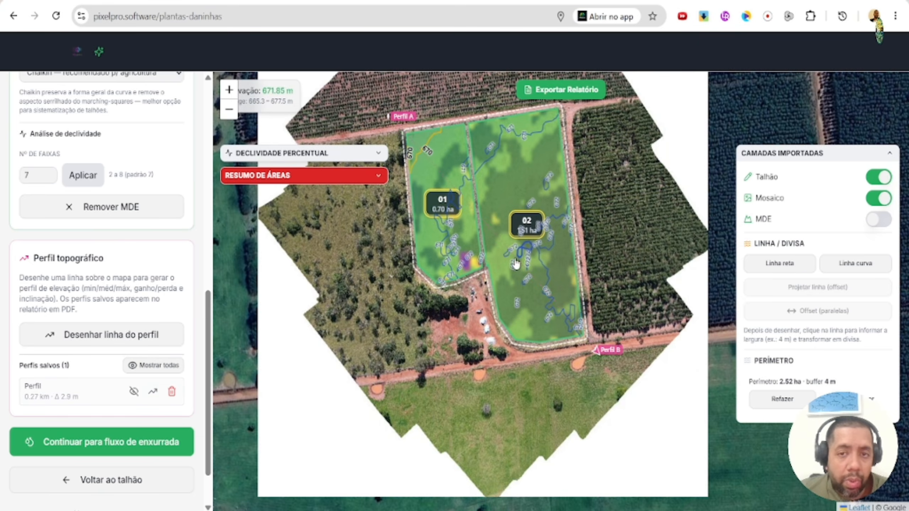
- Continue to the runoff flow stage to simulate surface drainage on the field
left_click_drag(517, 226, 523, 323)
scroll(523, 323, "up", 1)
scroll(524, 322, "down", 1)
scroll(118, 389, "down", 2)
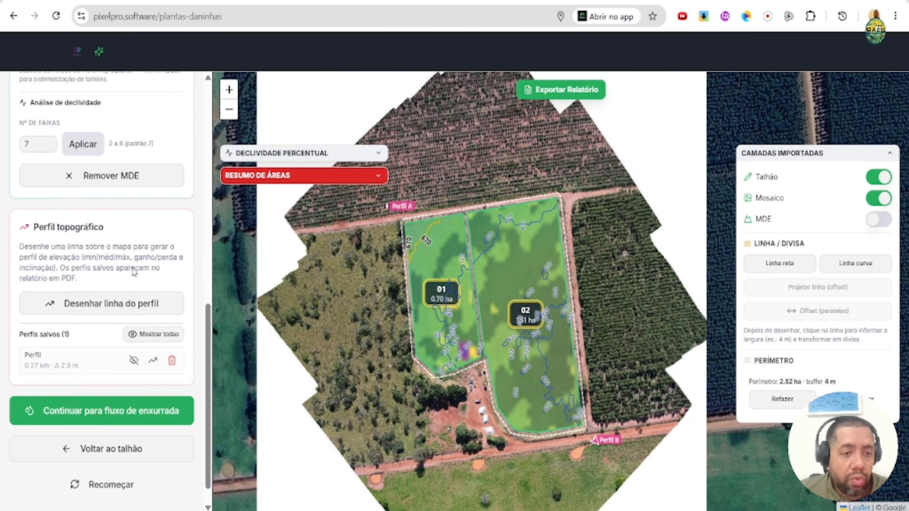
left_click(118, 389)
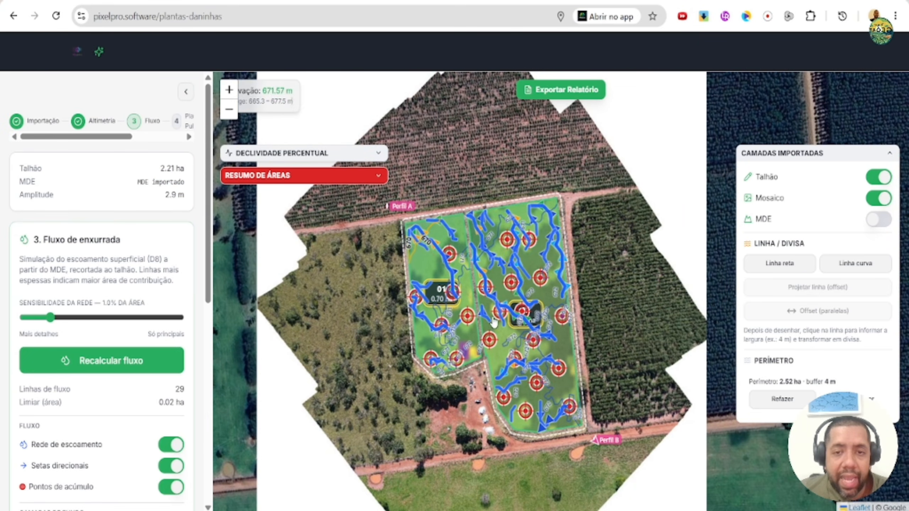
- Hide the MDE and slope background layers and inspect the runoff lines and water accumulation points over both plots
scroll(494, 322, "up", 1)
scroll(166, 271, "down", 5)
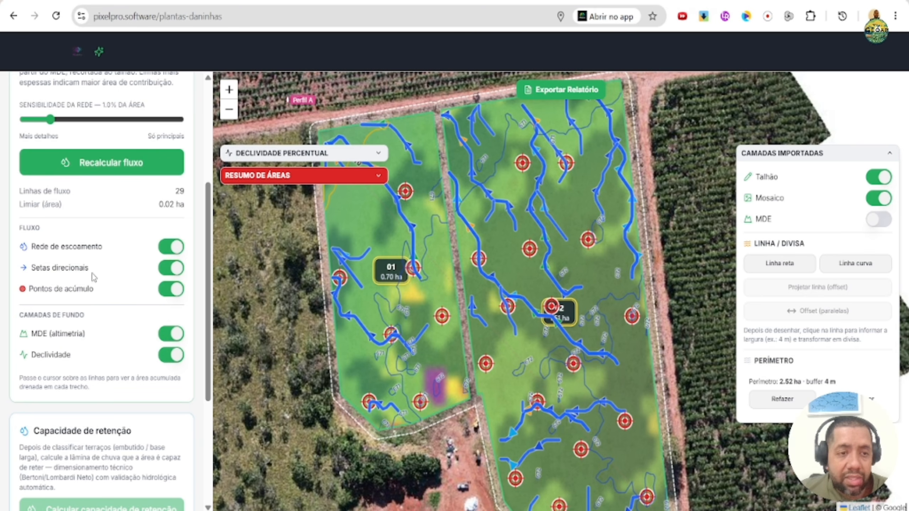
left_click(165, 336)
left_click(168, 356)
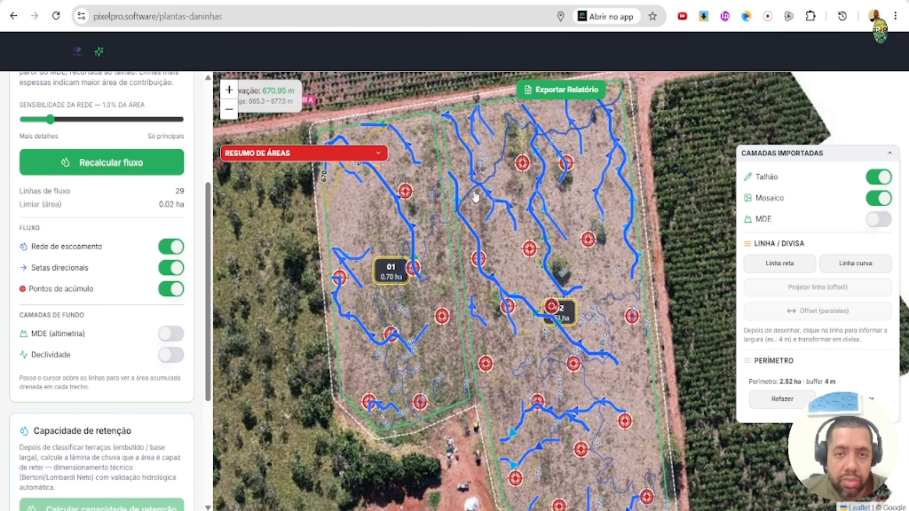
left_click_drag(412, 216, 455, 227)
scroll(455, 227, "down", 1)
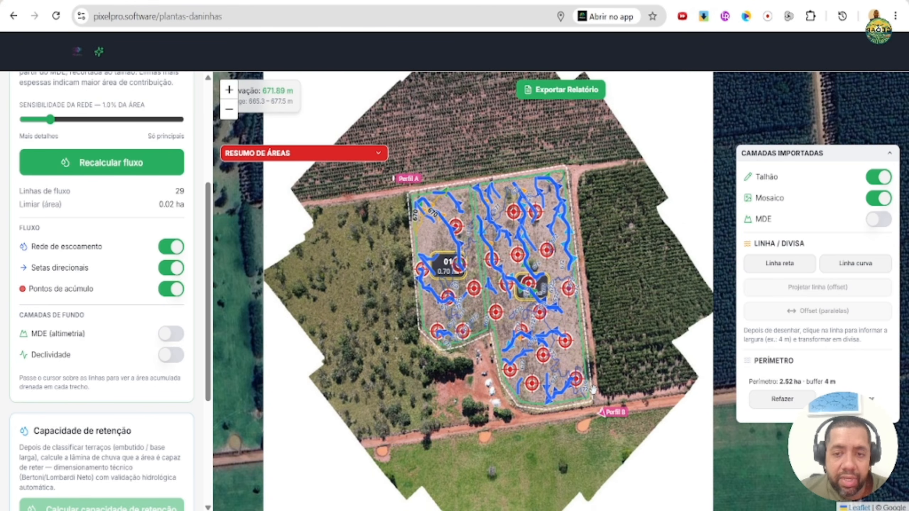
scroll(434, 233, "up", 1)
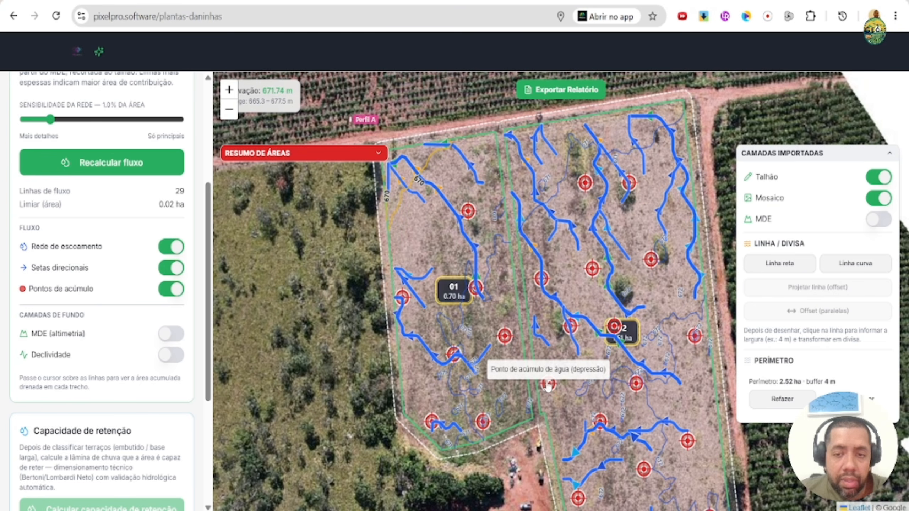
scroll(405, 227, "down", 1)
scroll(412, 275, "up", 1)
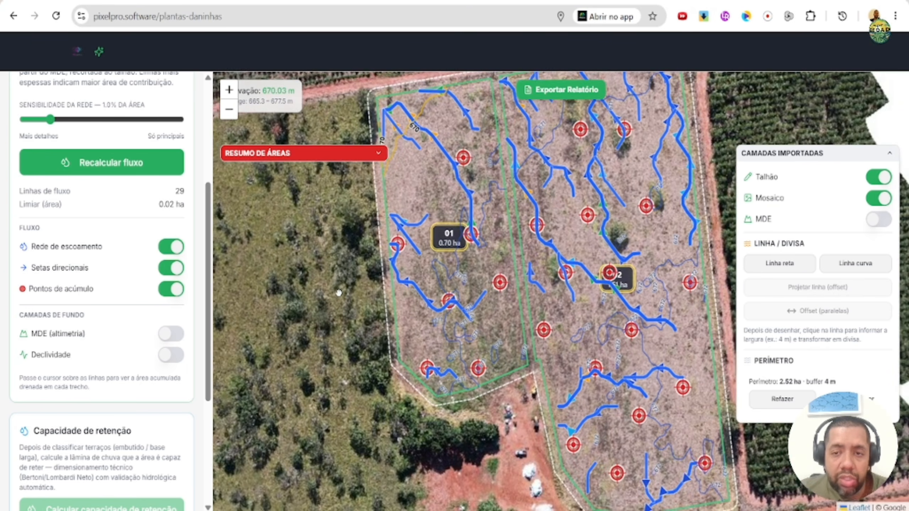
- Draw a curved line about 235 m long from south of plot 01 to the field's northeast corner and convert it to an Embutido terrace
scroll(342, 295, "down", 1)
left_click_drag(342, 296, 377, 297)
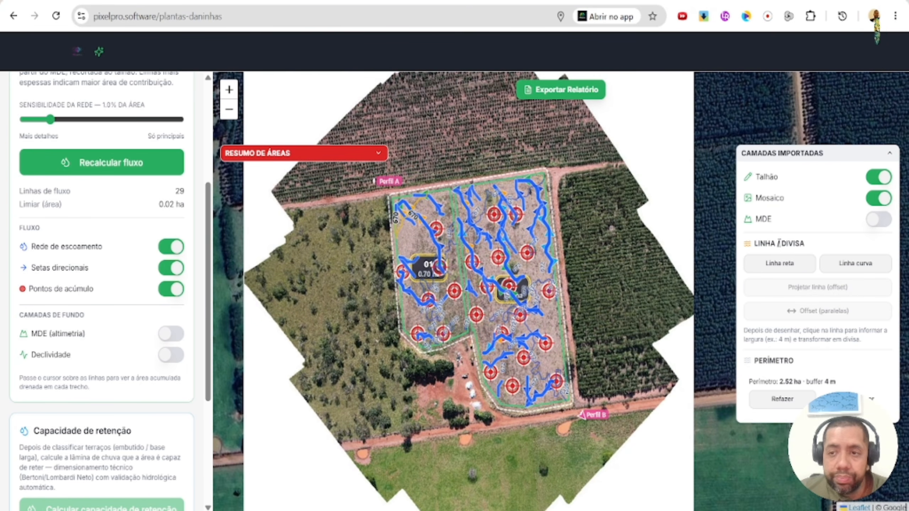
left_click(856, 263)
left_click(436, 372)
left_click(431, 286)
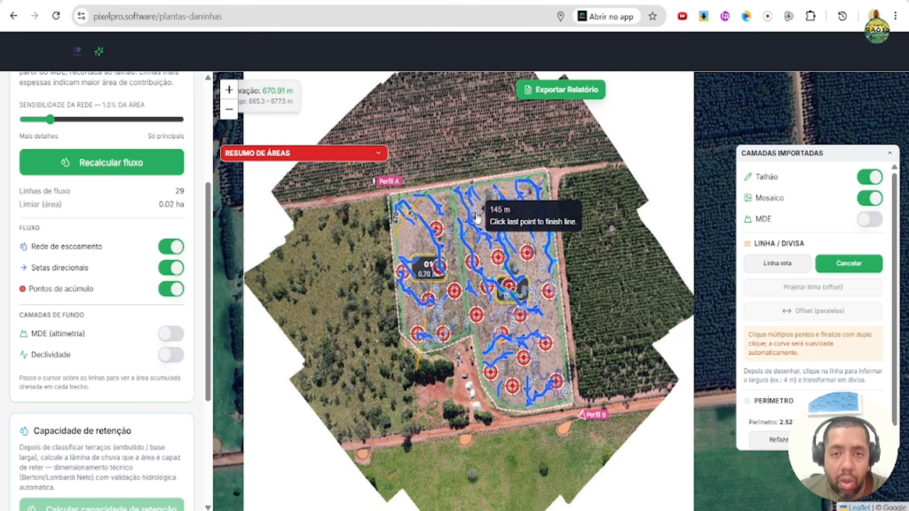
double_click(565, 176)
left_click(514, 200)
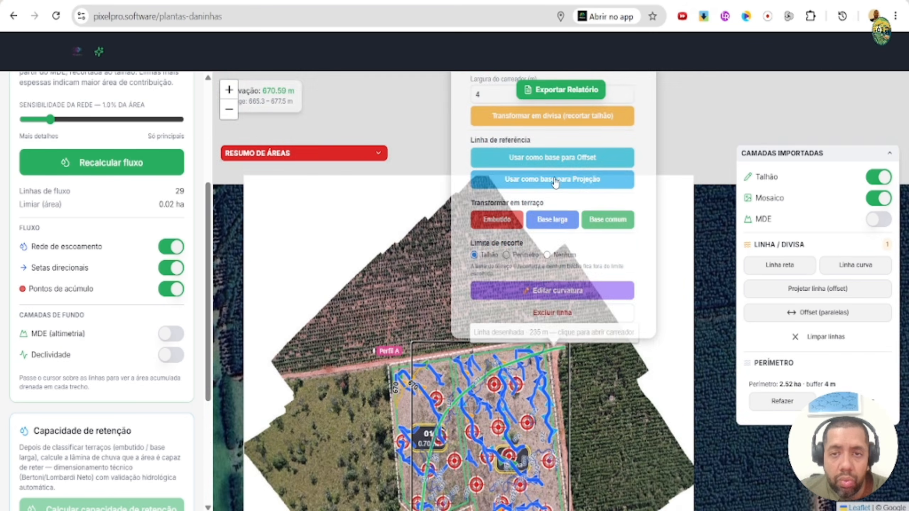
left_click_drag(427, 333, 436, 178)
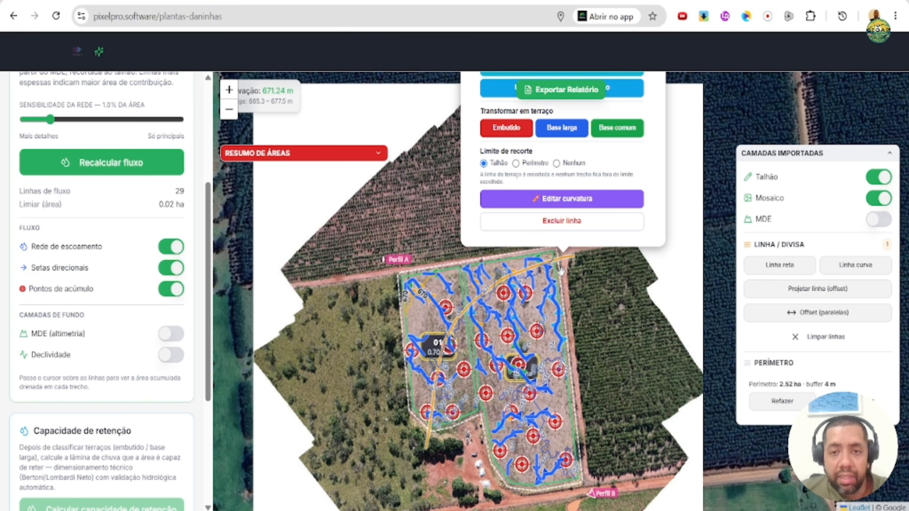
left_click(506, 128)
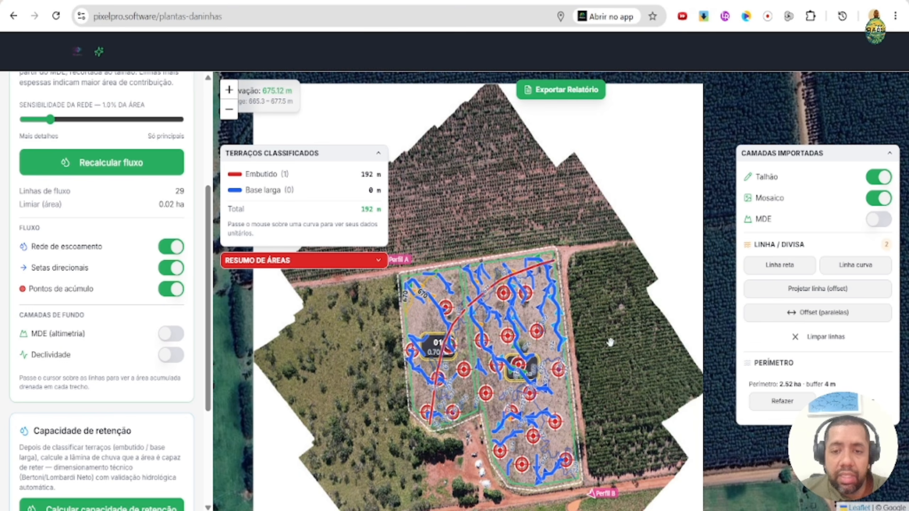
- Draw a curved line about 148 m long along plot 02's eastern side and convert it to a Base larga terrace
left_click(831, 269)
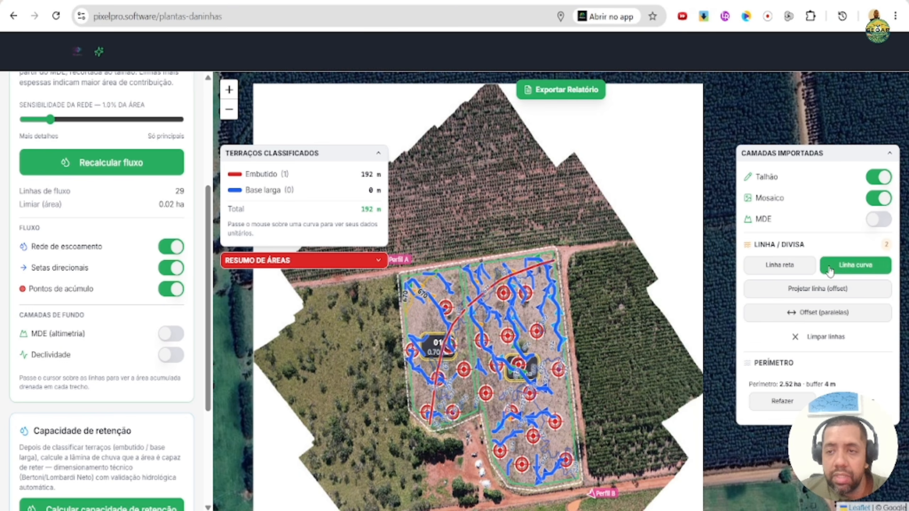
left_click(575, 495)
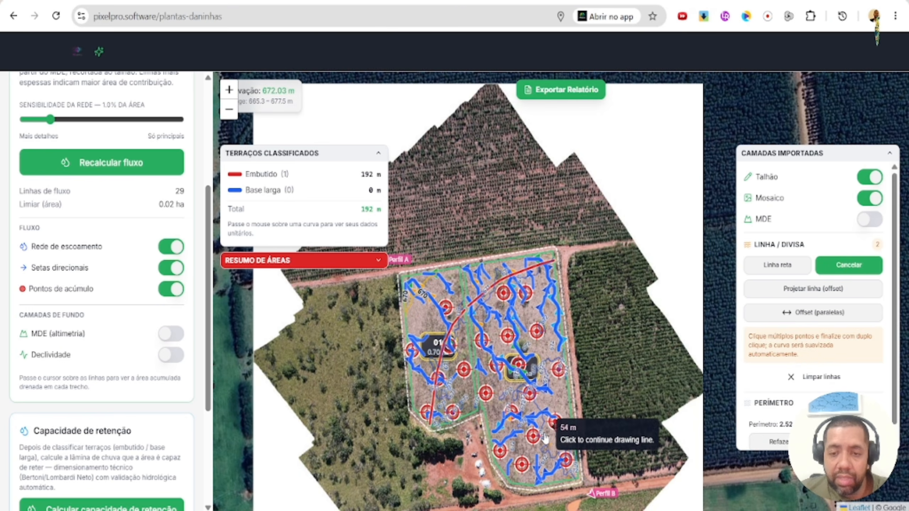
left_click(545, 408)
double_click(580, 347)
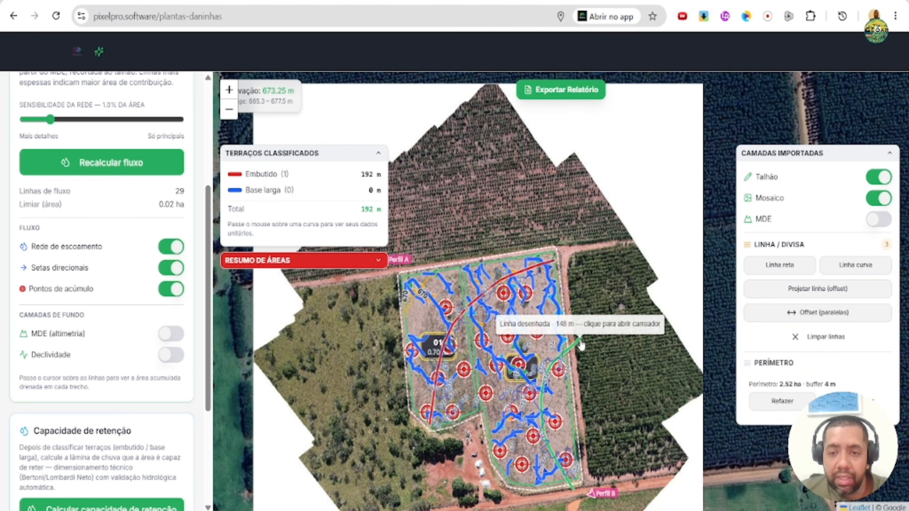
left_click(576, 284)
left_click_drag(624, 390, 652, 331)
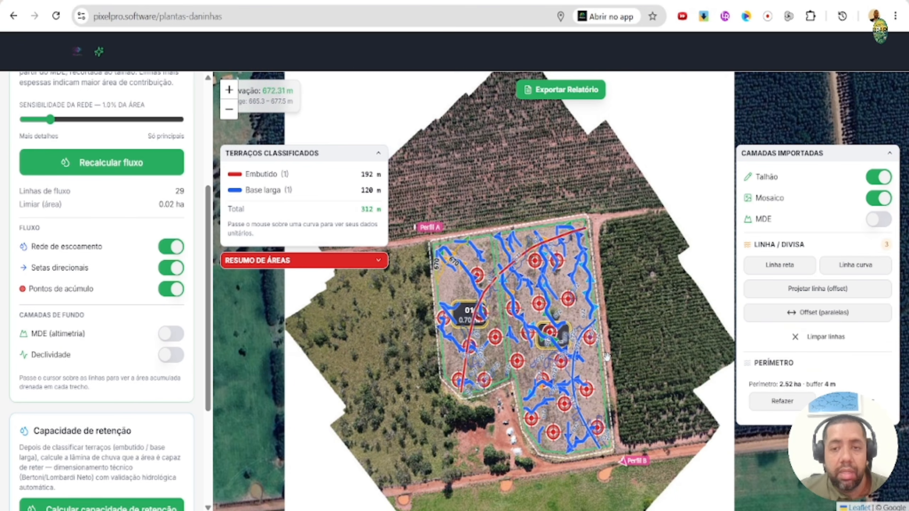
- Calculate and save the retention capacity for Solo intermediário, Batata, cana, milho, soja, sorgo, and Preparo convencional com resíduos incorporados, then collapse the terrace summary
scroll(182, 294, "down", 3)
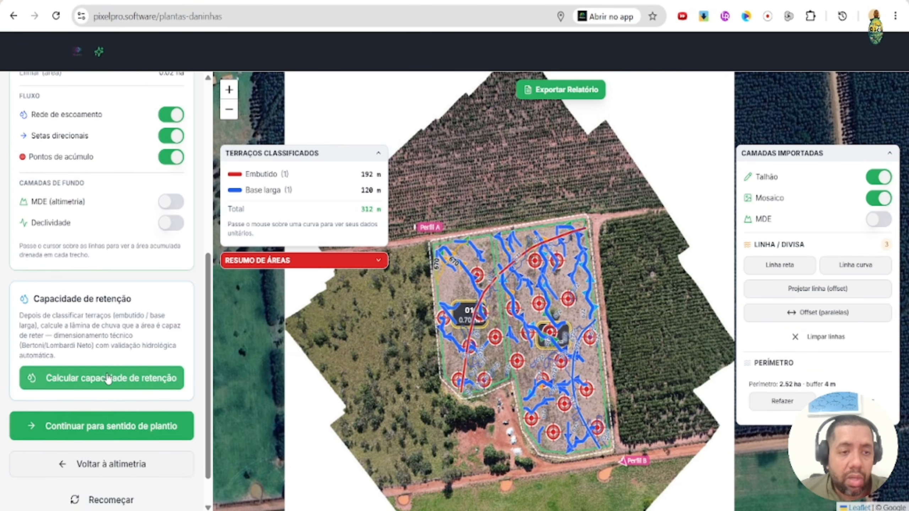
left_click(128, 374)
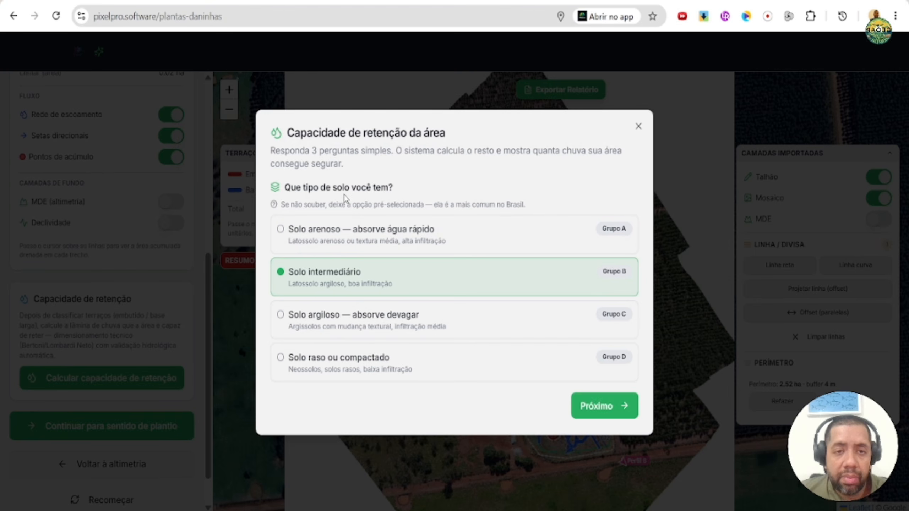
left_click(592, 407)
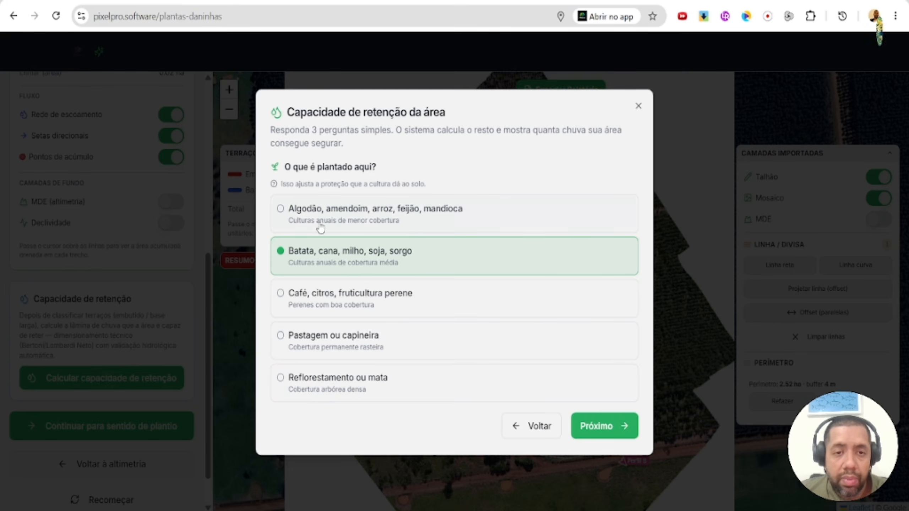
left_click(615, 425)
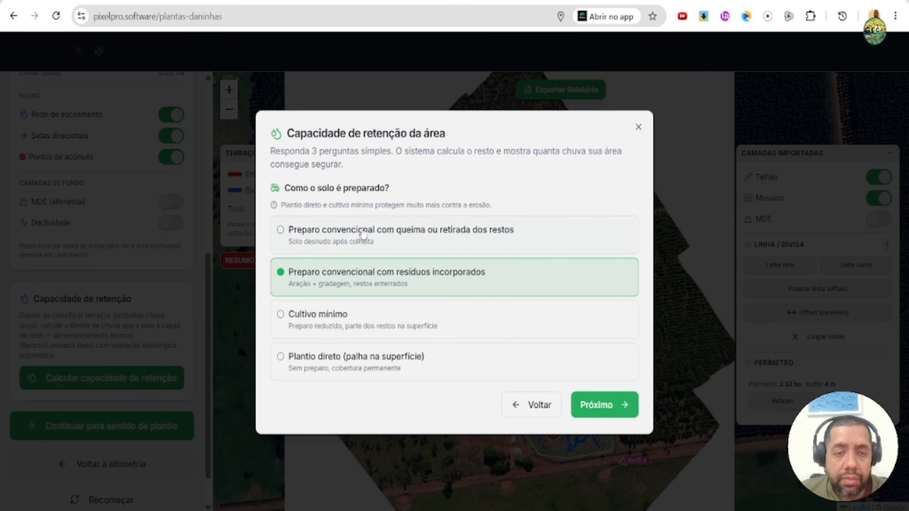
left_click(511, 396)
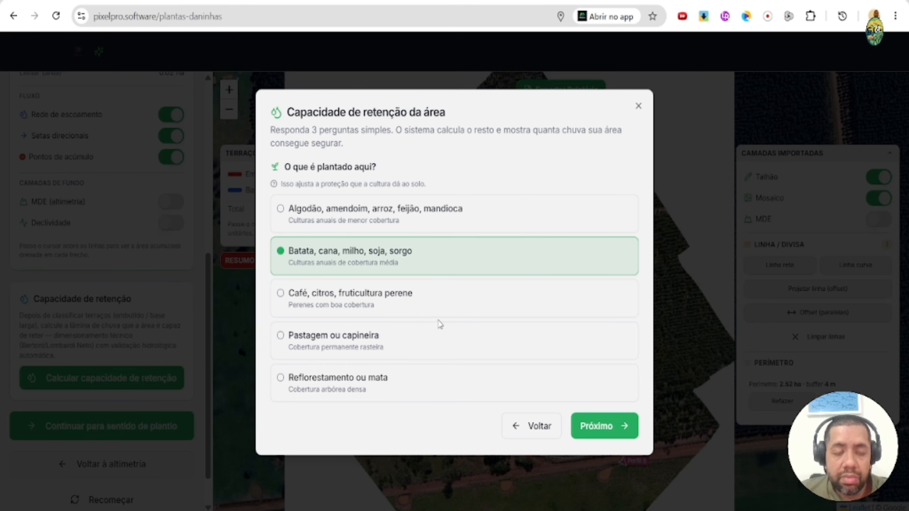
left_click(591, 425)
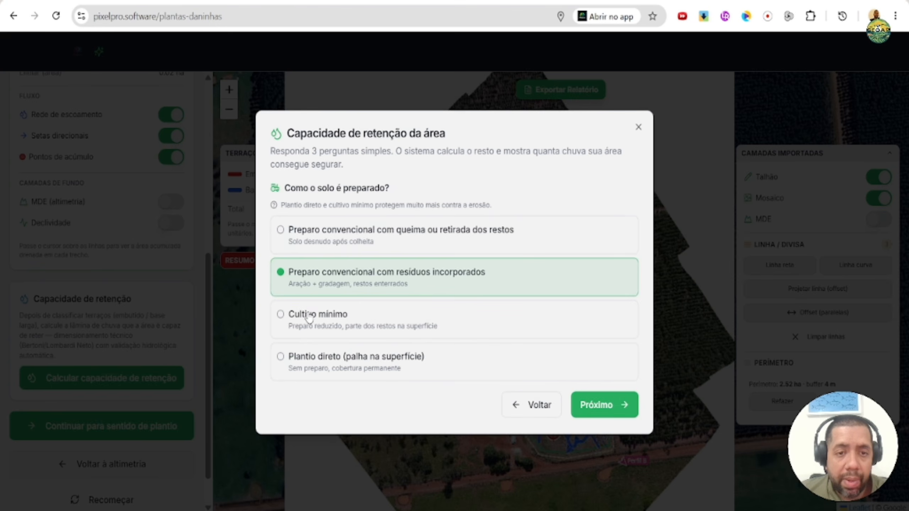
left_click(602, 405)
left_click(605, 382)
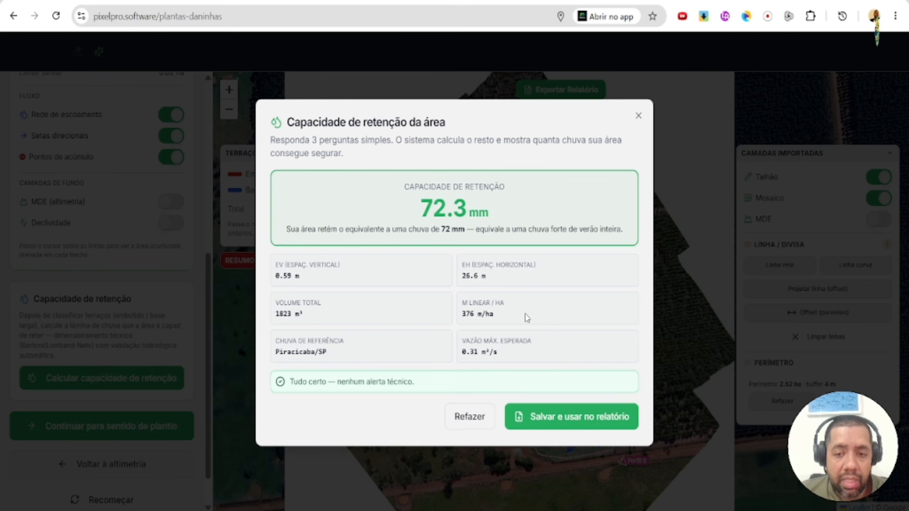
left_click(583, 420)
left_click(379, 155)
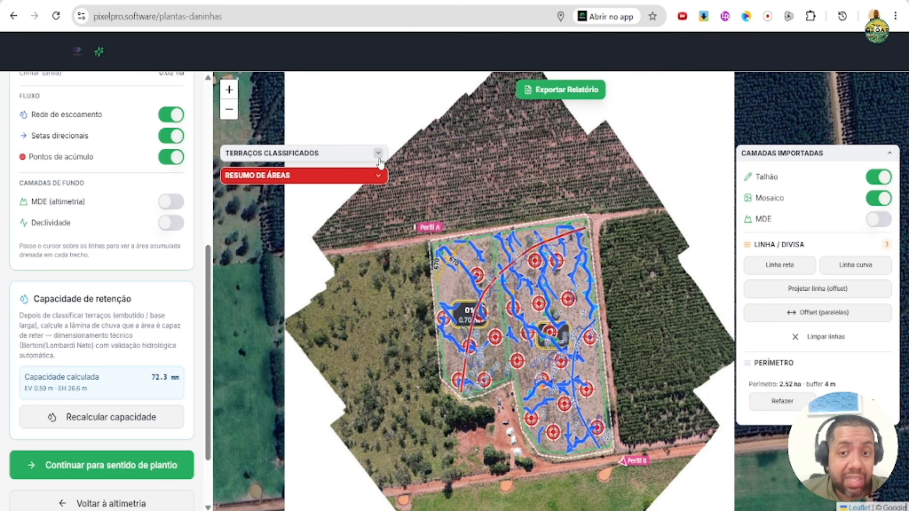
- Continue from the runoff flow stage to the planting direction stage
scroll(202, 134, "up", 8)
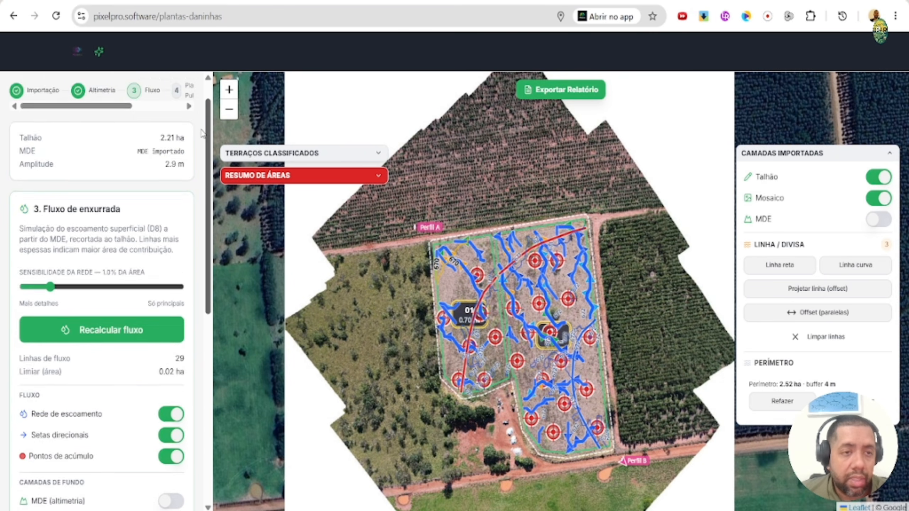
scroll(202, 133, "down", 10)
left_click(115, 382)
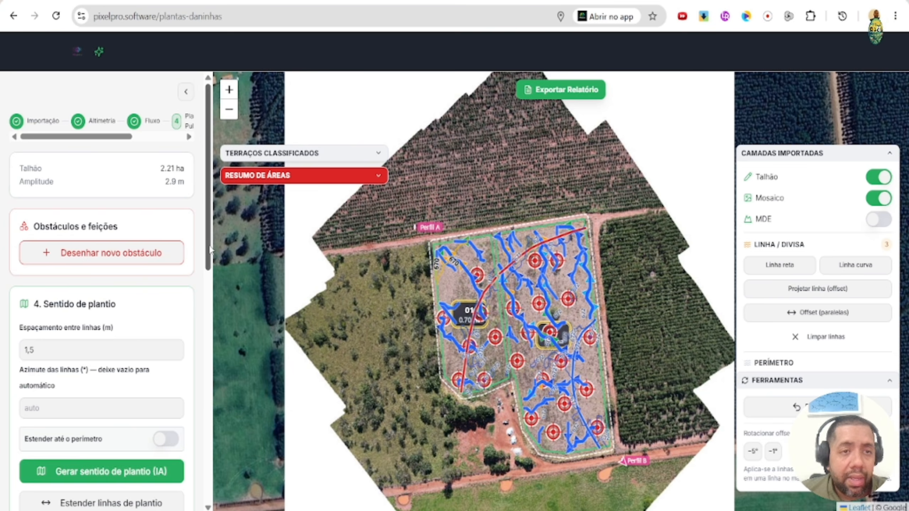
- Generate the planting direction lines with 1.5 m row spacing and automatic azimuth for both plots
left_click_drag(210, 250, 212, 282)
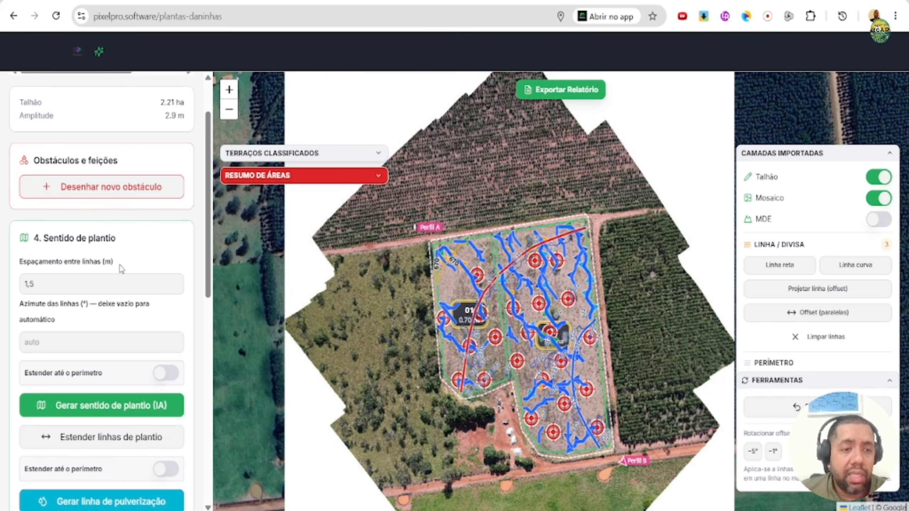
left_click(154, 409)
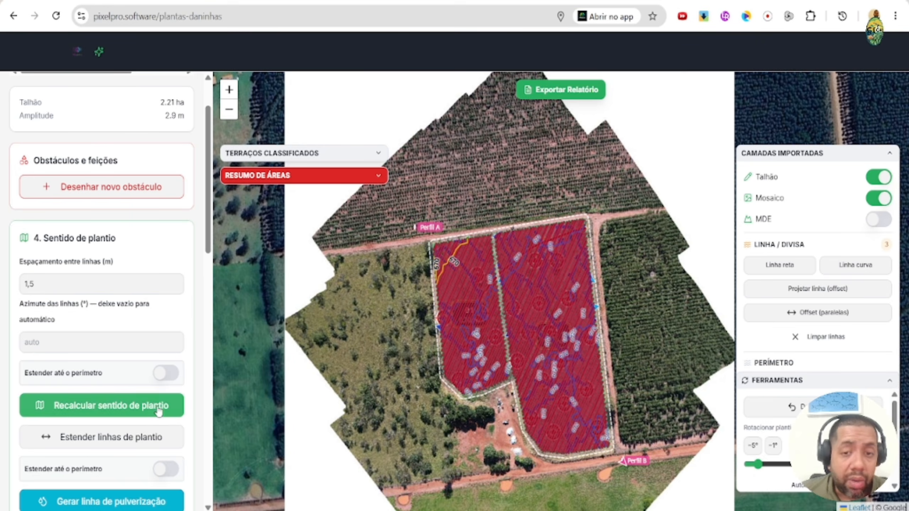
scroll(518, 365, "up", 2)
scroll(449, 345, "down", 2)
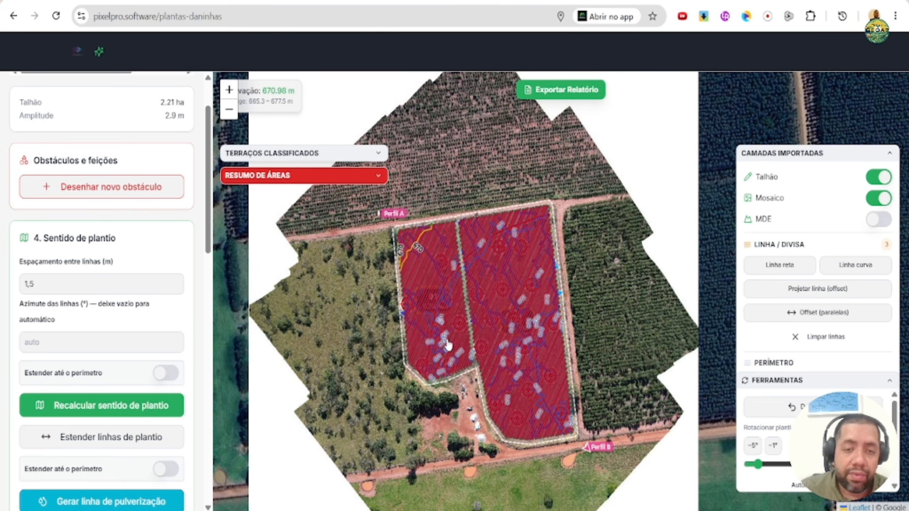
- Rotate the planting lines to an azimuth of 81° across both plots
left_click_drag(758, 464, 777, 464)
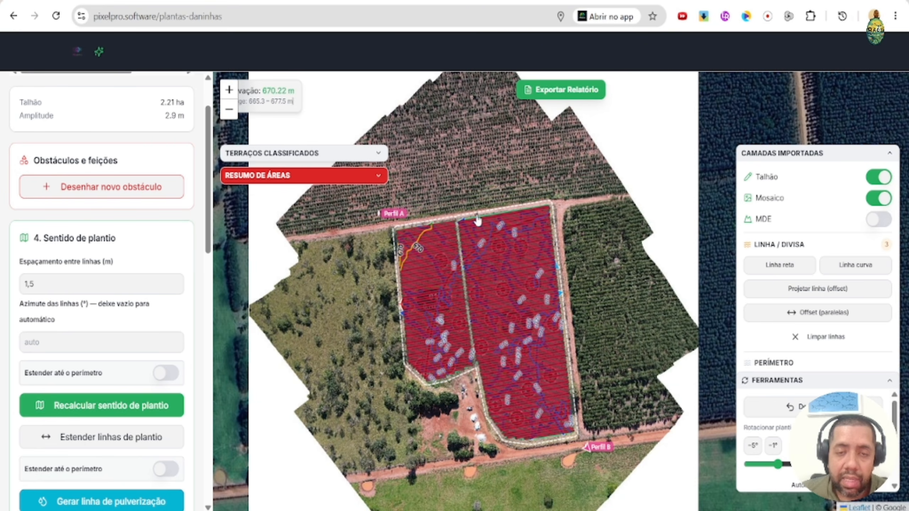
scroll(448, 398, "up", 1)
scroll(448, 398, "down", 2)
- Display the length classification of the planting lines and inspect the coloured rows on the map
scroll(167, 253, "down", 7)
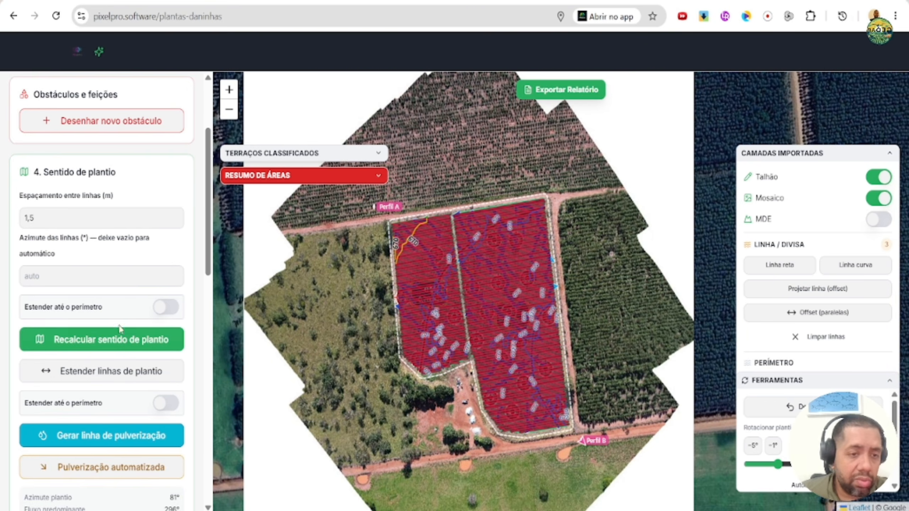
scroll(168, 252, "down", 3)
left_click(130, 324)
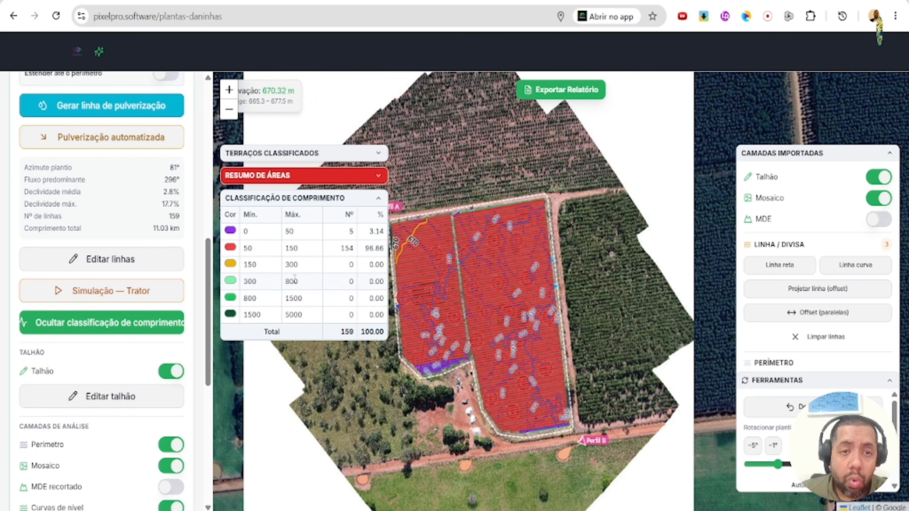
left_click_drag(514, 316, 562, 299)
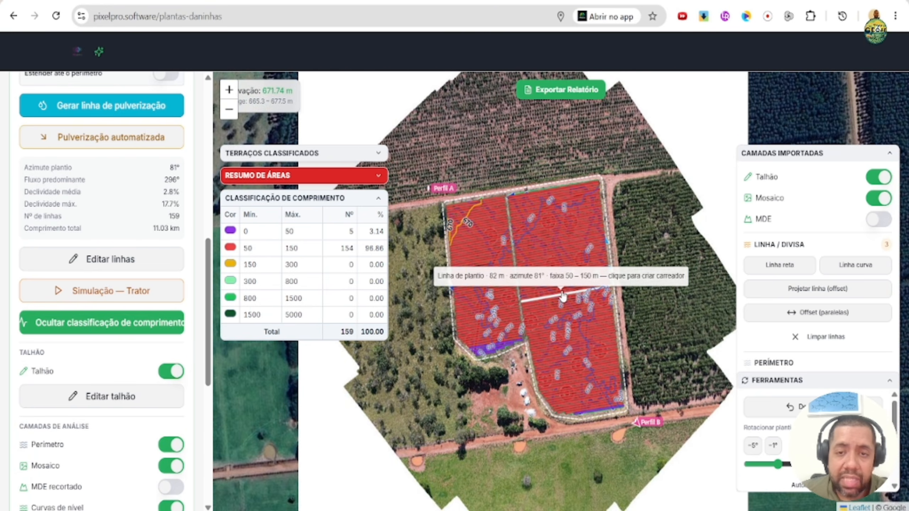
scroll(562, 296, "up", 1)
scroll(544, 273, "down", 1)
- Hide the contour, runoff network and offset/boundary layers, and collapse the length classification table
scroll(143, 345, "down", 4)
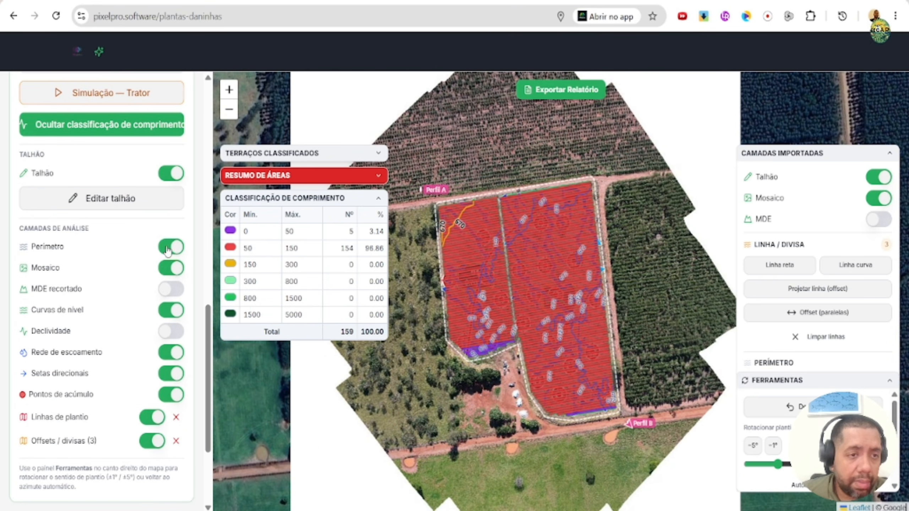
left_click(165, 310)
left_click(169, 352)
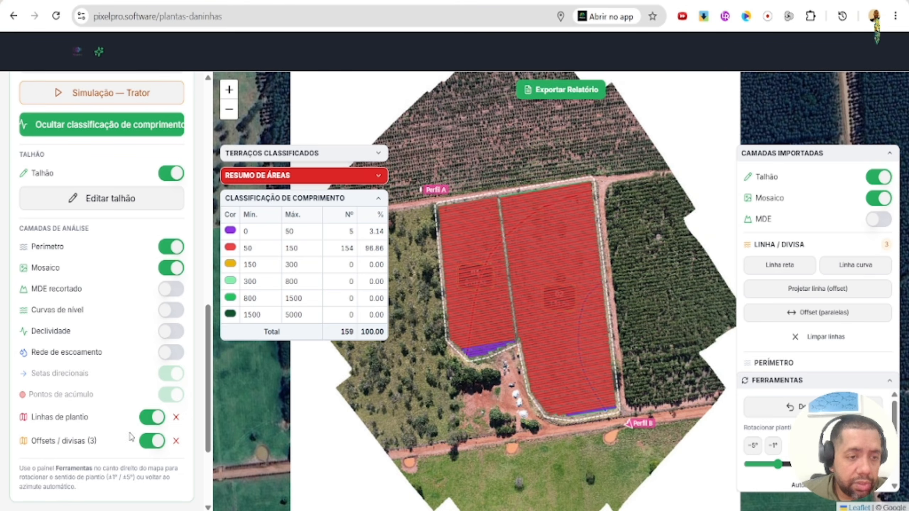
scroll(512, 322, "up", 1)
scroll(512, 323, "down", 1)
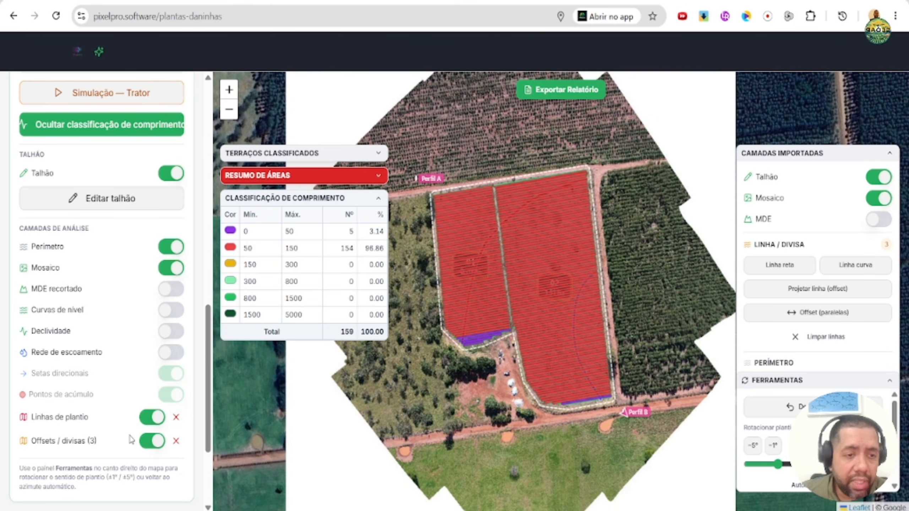
left_click(152, 441)
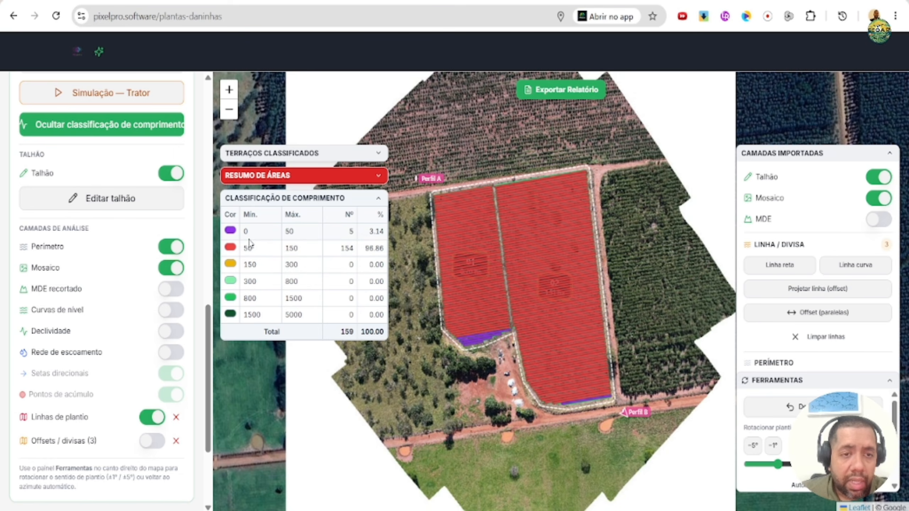
left_click(378, 198)
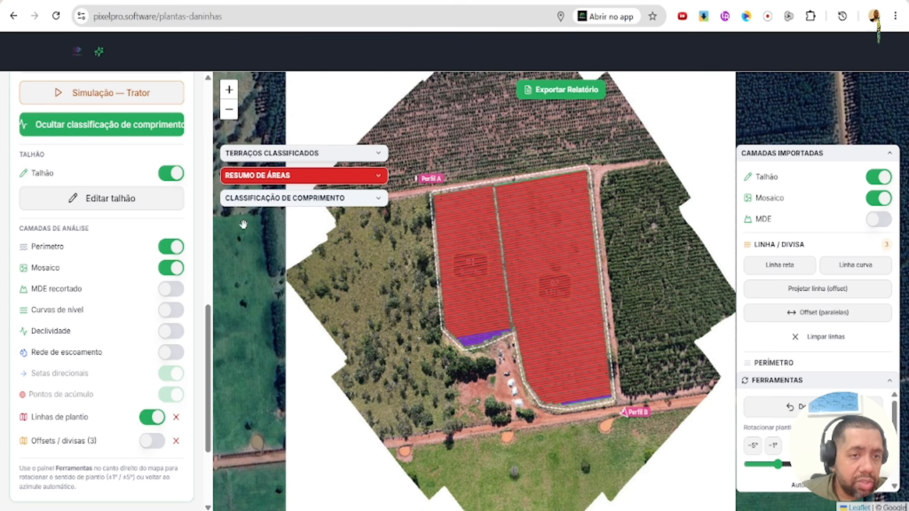
- Enable extension to the perimeter for the planting lines and recalculate the planting direction at 1.5 m spacing with automatic azimuth
scroll(124, 229, "down", 4)
scroll(123, 229, "up", 12)
scroll(151, 206, "up", 2)
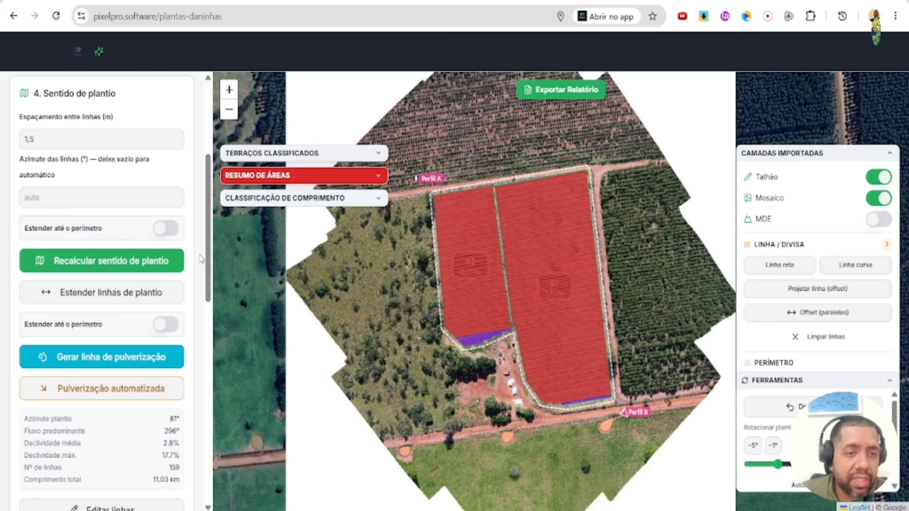
scroll(441, 243, "up", 1)
scroll(431, 244, "down", 1)
scroll(452, 240, "up", 1)
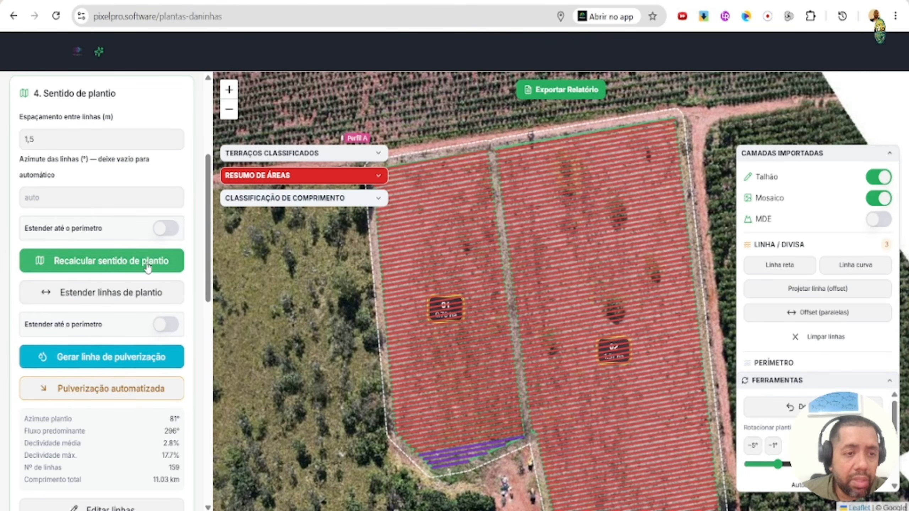
scroll(405, 257, "down", 1)
left_click(167, 229)
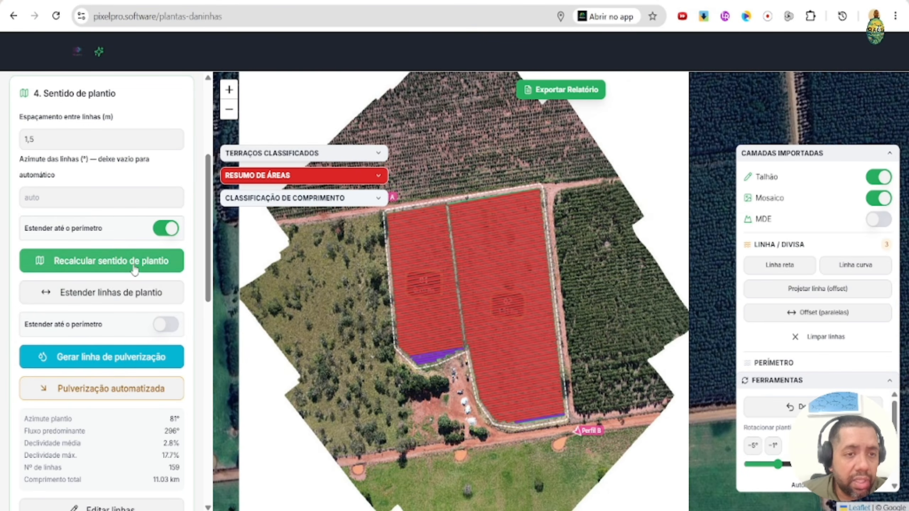
left_click(135, 265)
scroll(488, 247, "up", 1)
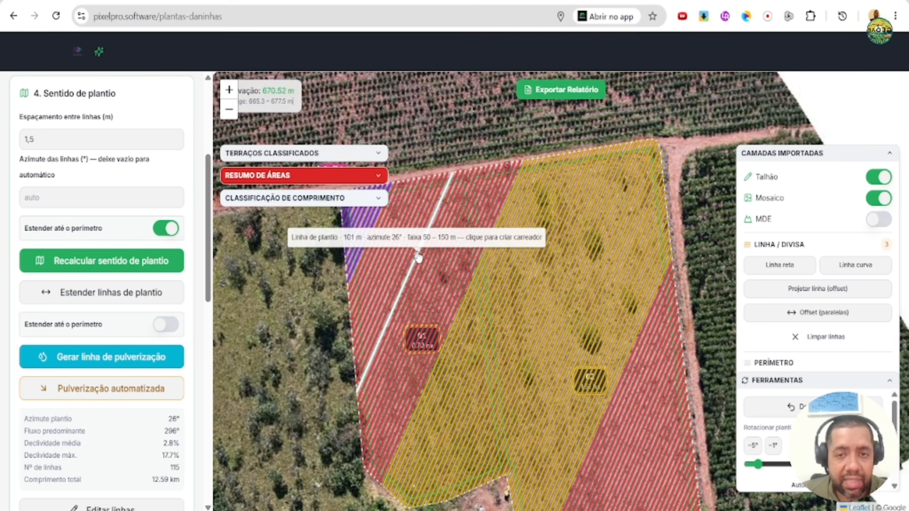
- Rotate the planting lines of both plots to an azimuth of 82°
scroll(519, 260, "down", 1)
left_click_drag(758, 464, 779, 465)
left_click(772, 449)
left_click(772, 448)
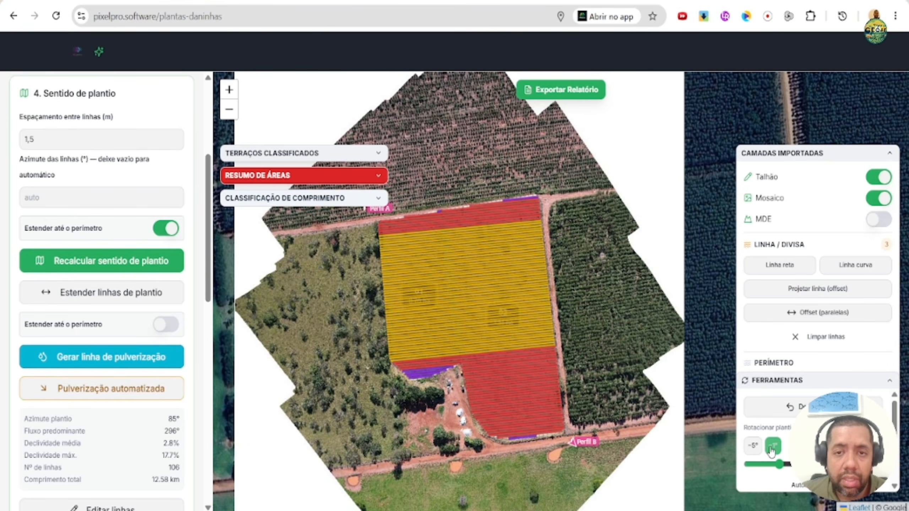
left_click(772, 449)
scroll(163, 315, "down", 5)
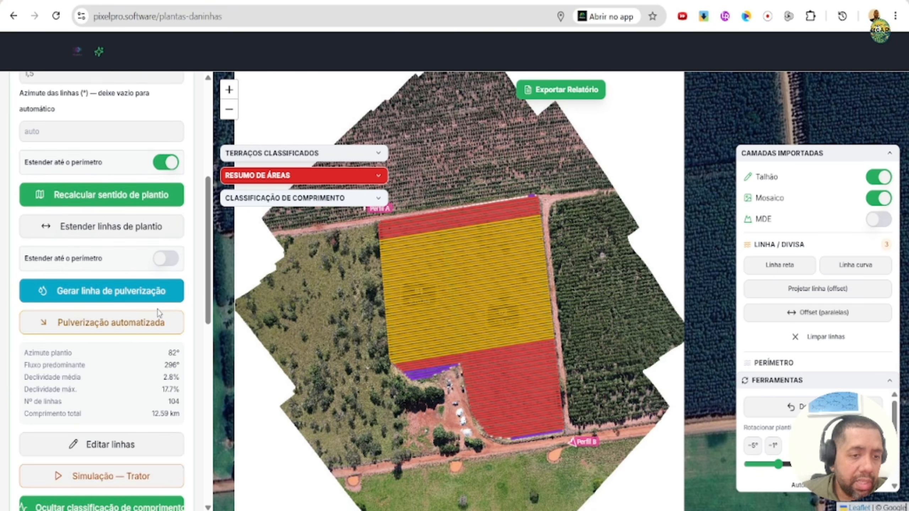
scroll(134, 304, "up", 10)
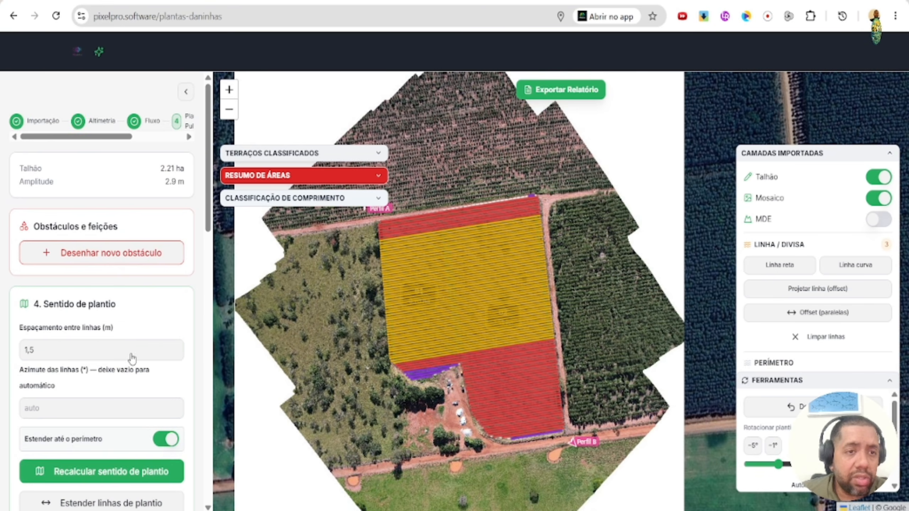
- Start the report export with all available sheets included, using the white background without a base map and the Mosaico layer
left_click(569, 89)
scroll(585, 264, "down", 10)
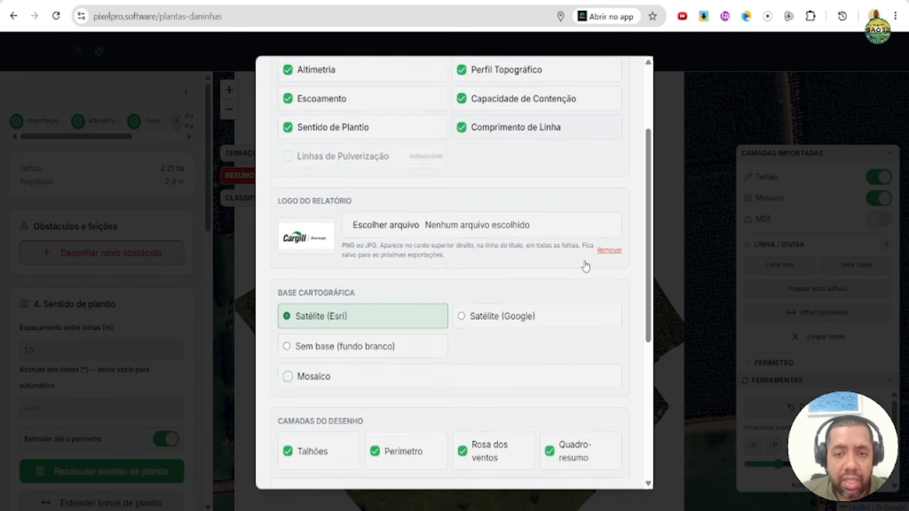
left_click(511, 178)
left_click(359, 237)
scroll(560, 232, "down", 4)
scroll(465, 226, "up", 4)
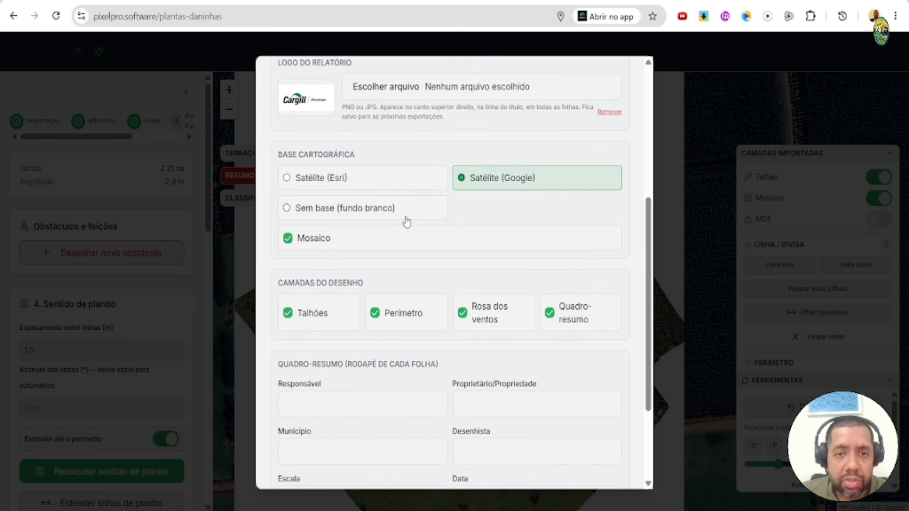
left_click(404, 214)
scroll(552, 337, "down", 4)
scroll(503, 397, "up", 10)
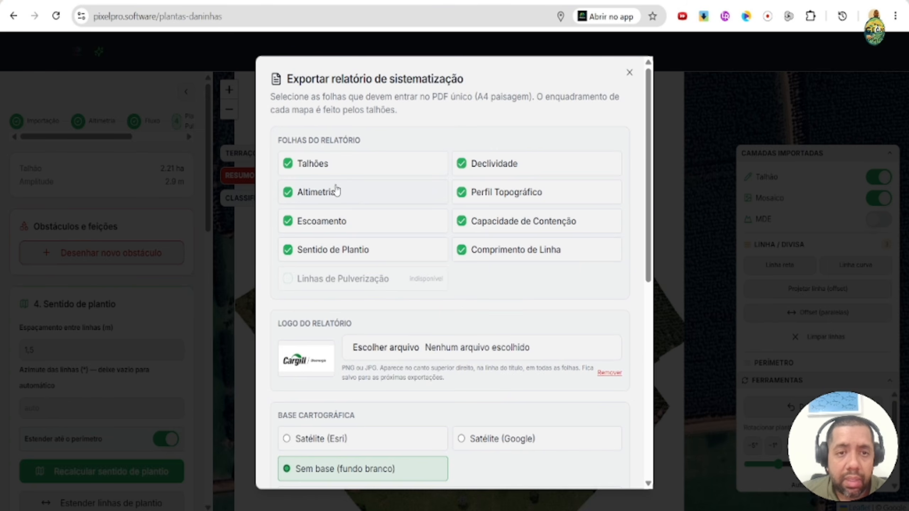
left_click(382, 353)
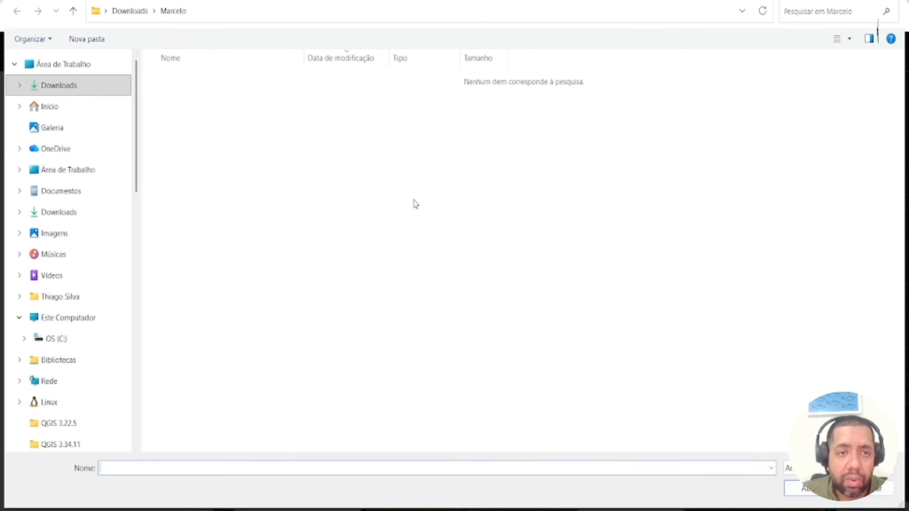
left_click(64, 127)
key("Escape")
- Generate the systematization report as a PDF and save it in Downloads under the suggested name
scroll(534, 290, "down", 7)
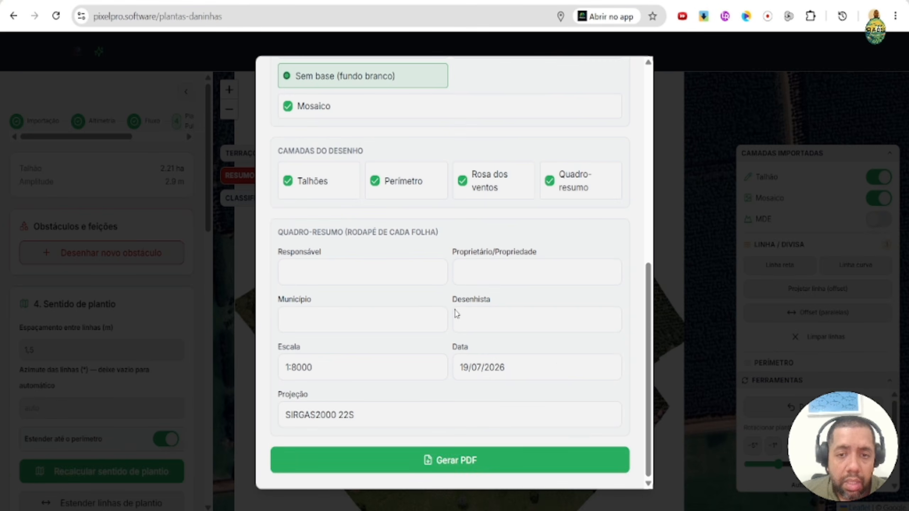
left_click(480, 460)
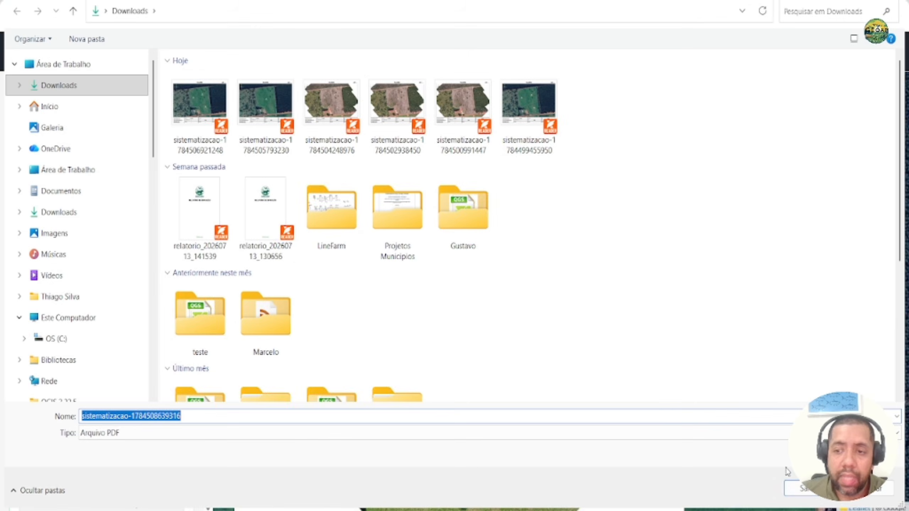
left_click(796, 486)
- Open the saved report full-screen in the PDF reader and examine the Talhões, Declividade, Altimetria and Escoamento sheets
left_click(704, 17)
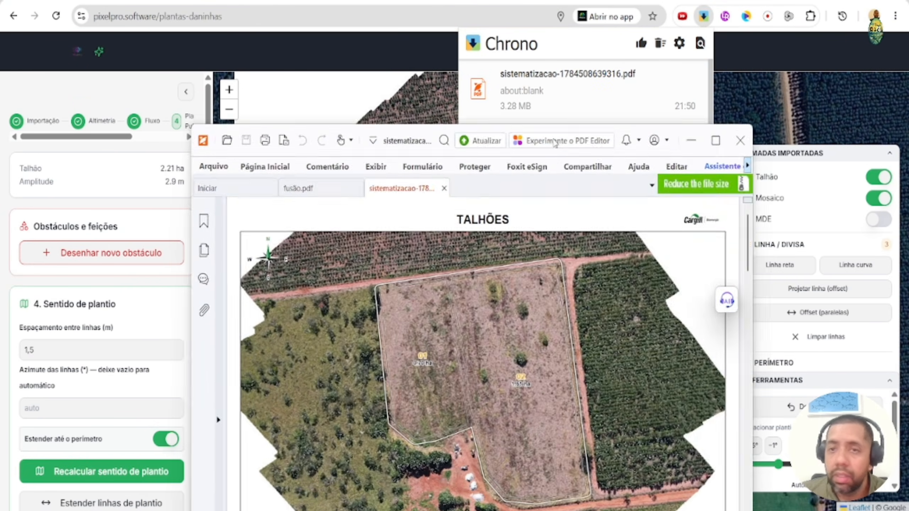
double_click(607, 140)
scroll(405, 244, "down", 2)
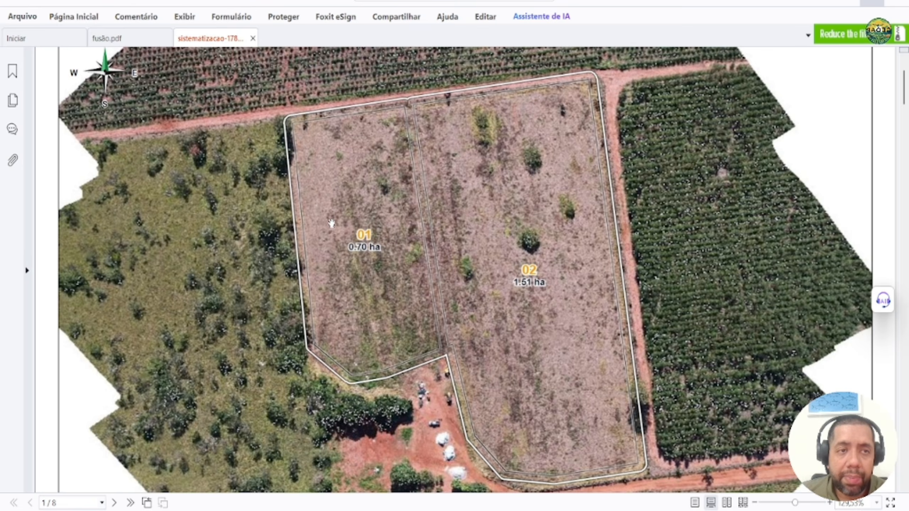
scroll(332, 224, "down", 4)
scroll(463, 235, "up", 1)
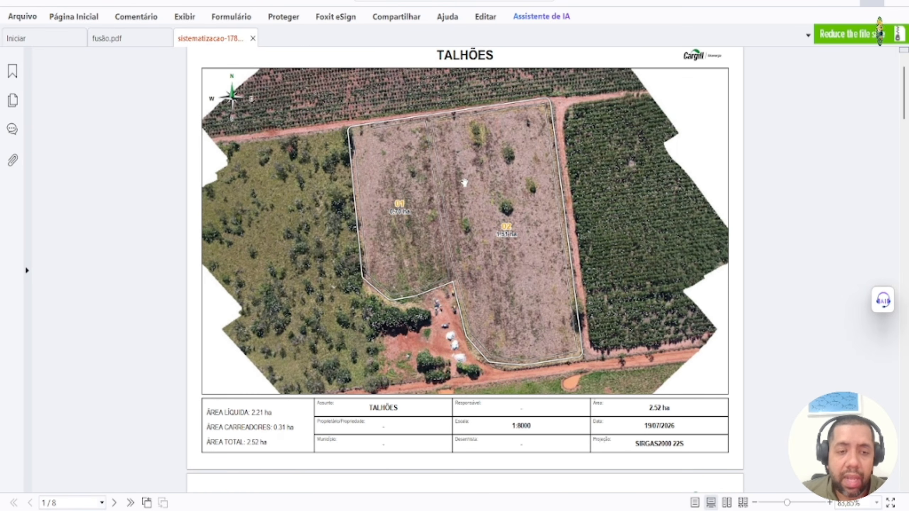
scroll(464, 183, "down", 5)
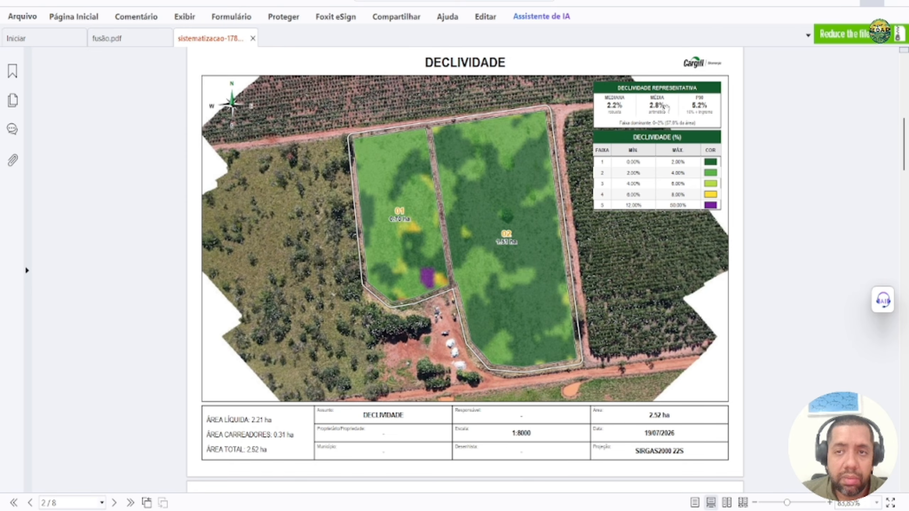
scroll(487, 240, "down", 5)
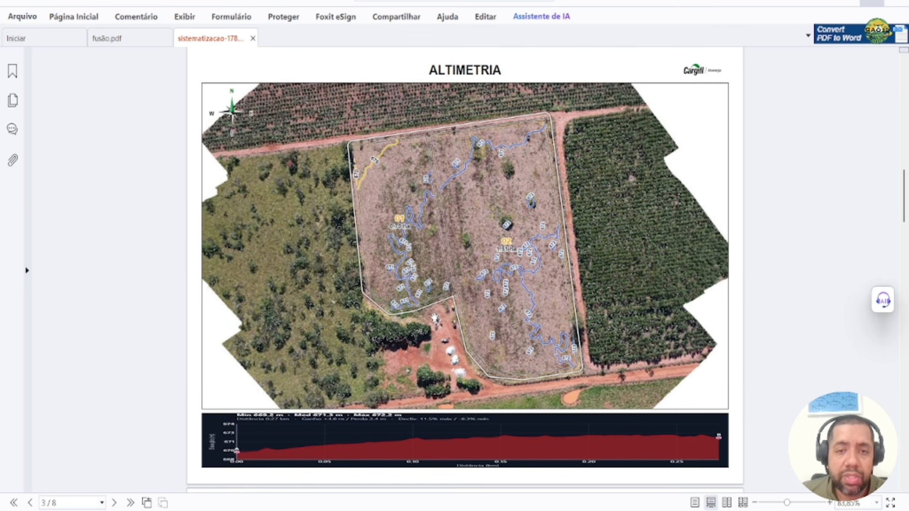
scroll(434, 317, "down", 6)
scroll(417, 286, "up", 2)
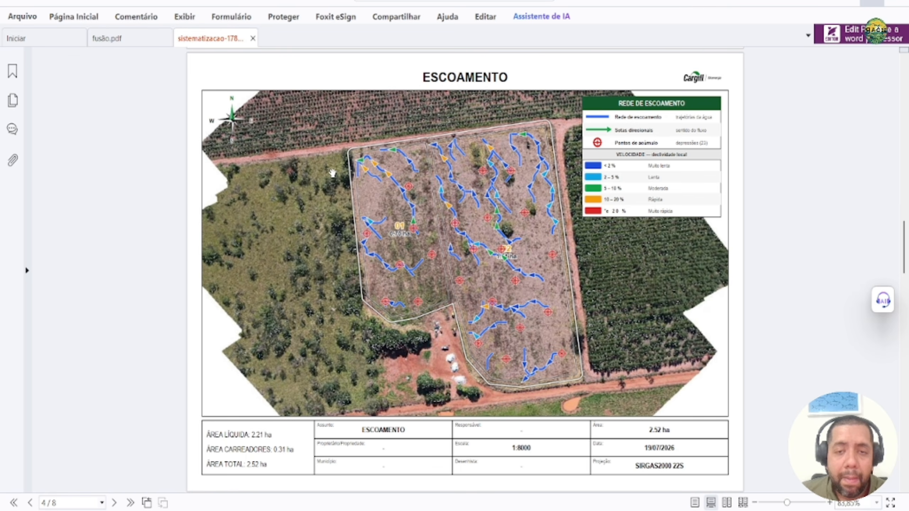
- Examine the report's Capacidade de Contenção, Sentido de Plantio and Comprimento de Linha sheets
scroll(460, 184, "down", 8)
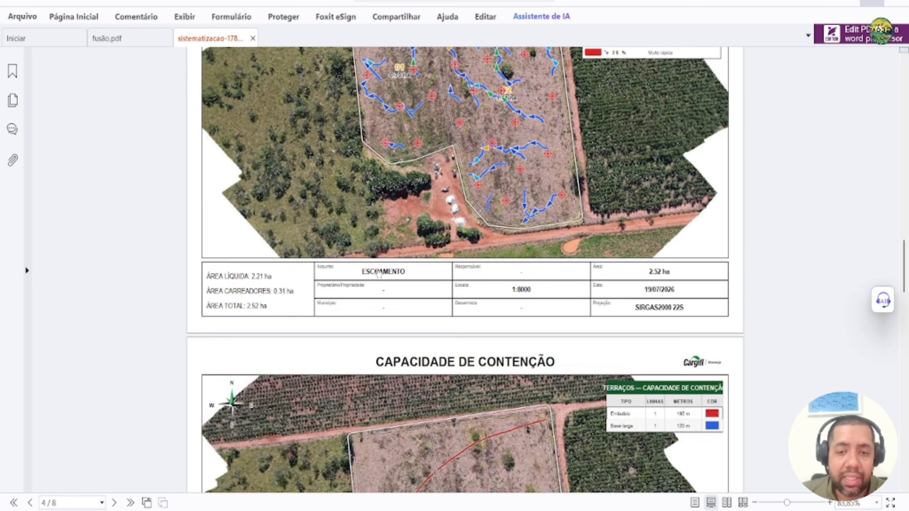
scroll(475, 215, "down", 2)
scroll(663, 349, "up", 2)
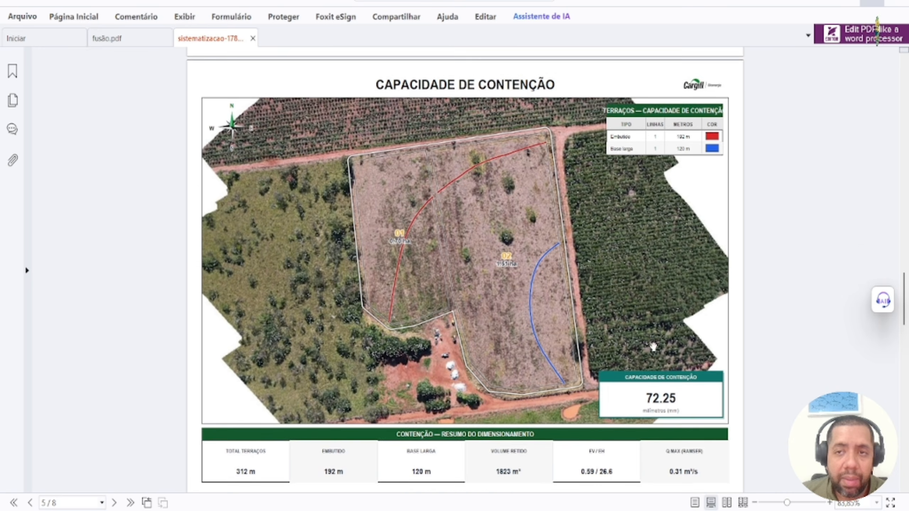
scroll(655, 450, "down", 2)
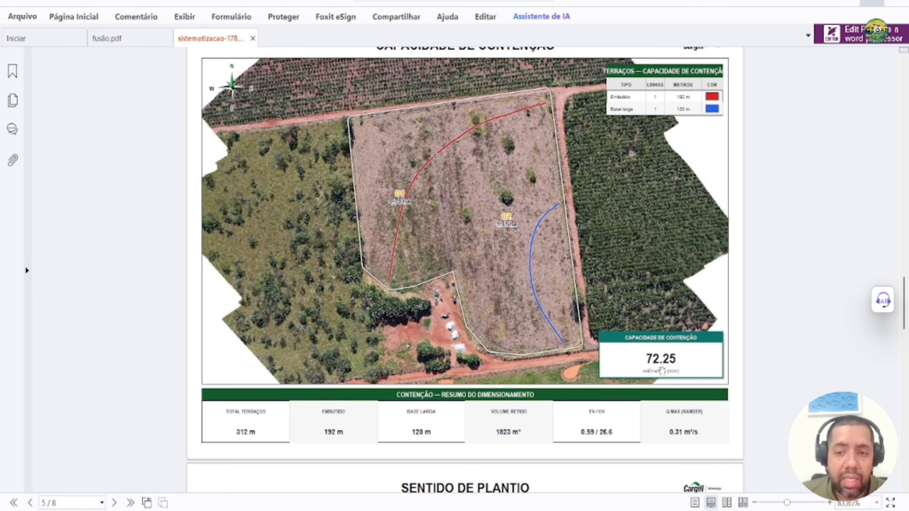
scroll(662, 372, "down", 8)
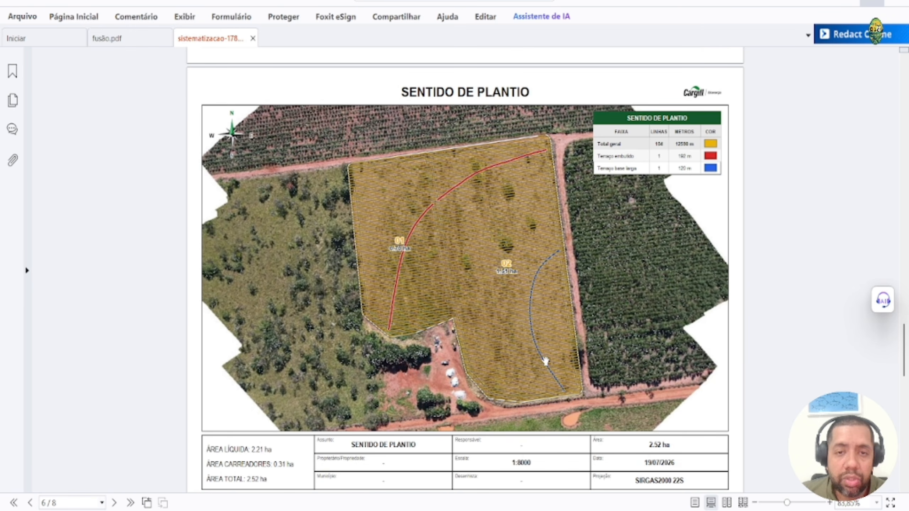
scroll(489, 306, "down", 6)
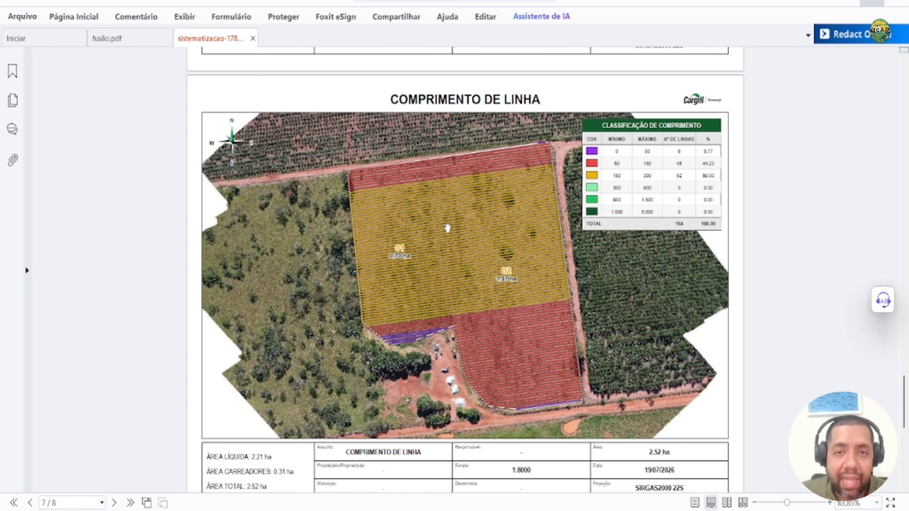
- Review the Resumo do Projeto e Assinaturas sheet against the first sheet and return to the planting map in PixelPro
scroll(463, 221, "down", 6)
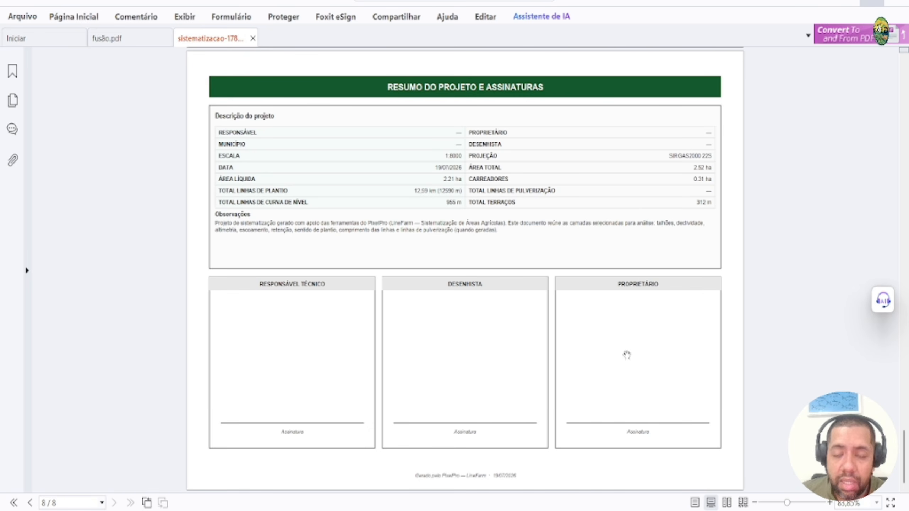
scroll(441, 358, "up", 8)
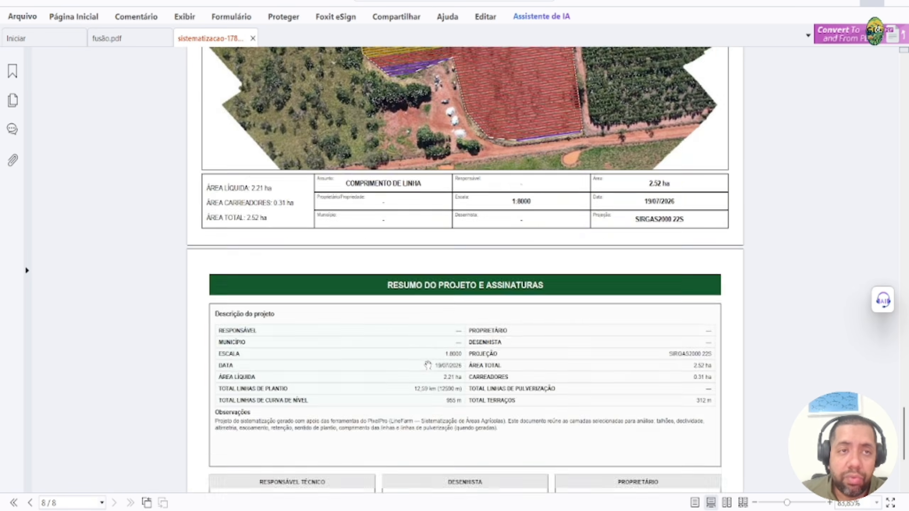
scroll(427, 365, "up", 20)
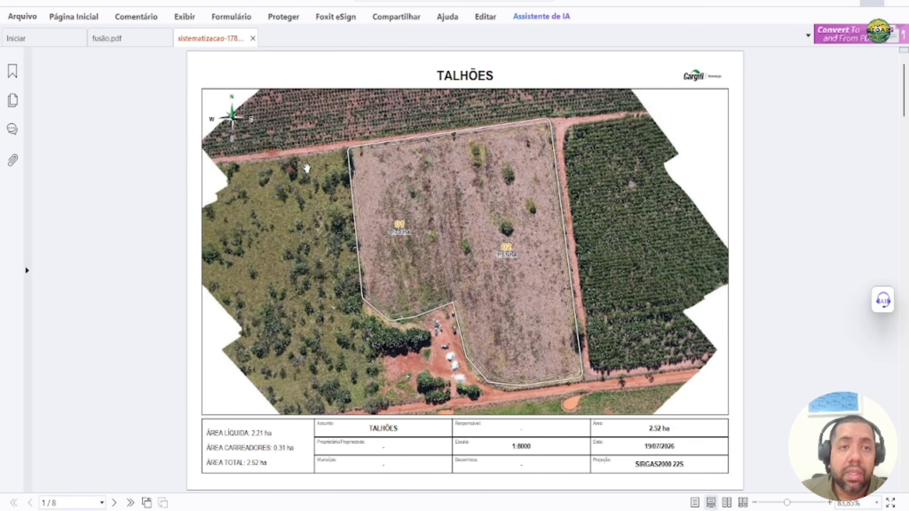
scroll(166, 171, "down", 20)
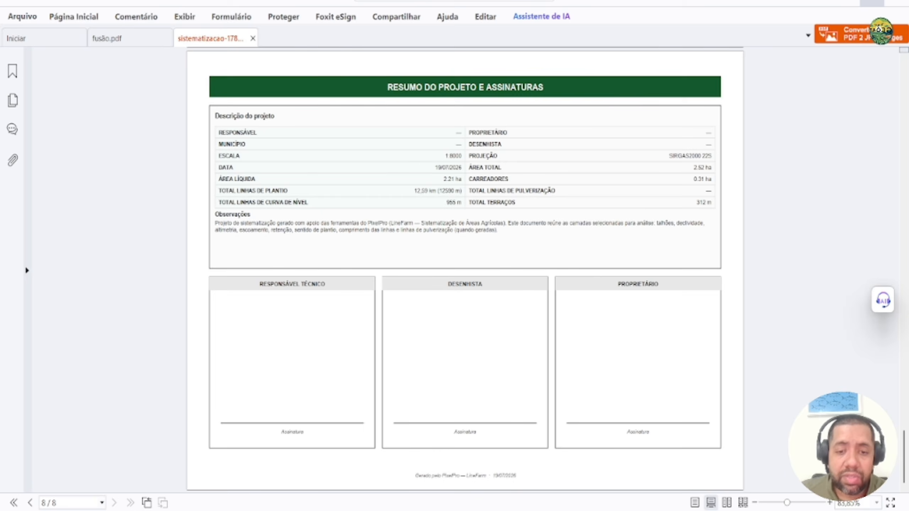
left_click(231, 473)
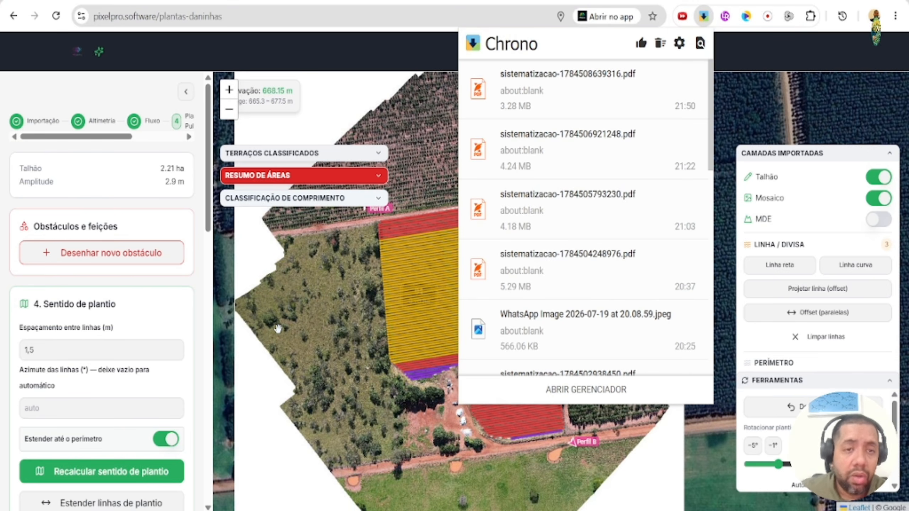
left_click(277, 328)
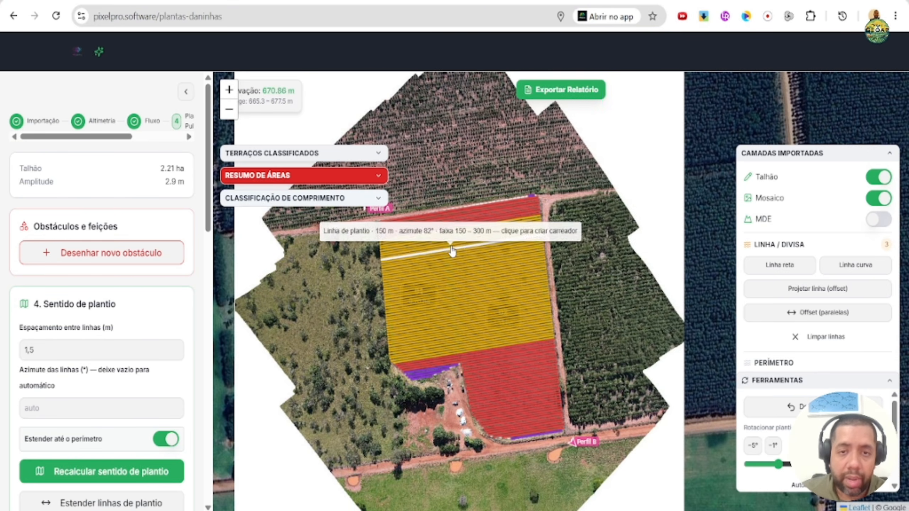